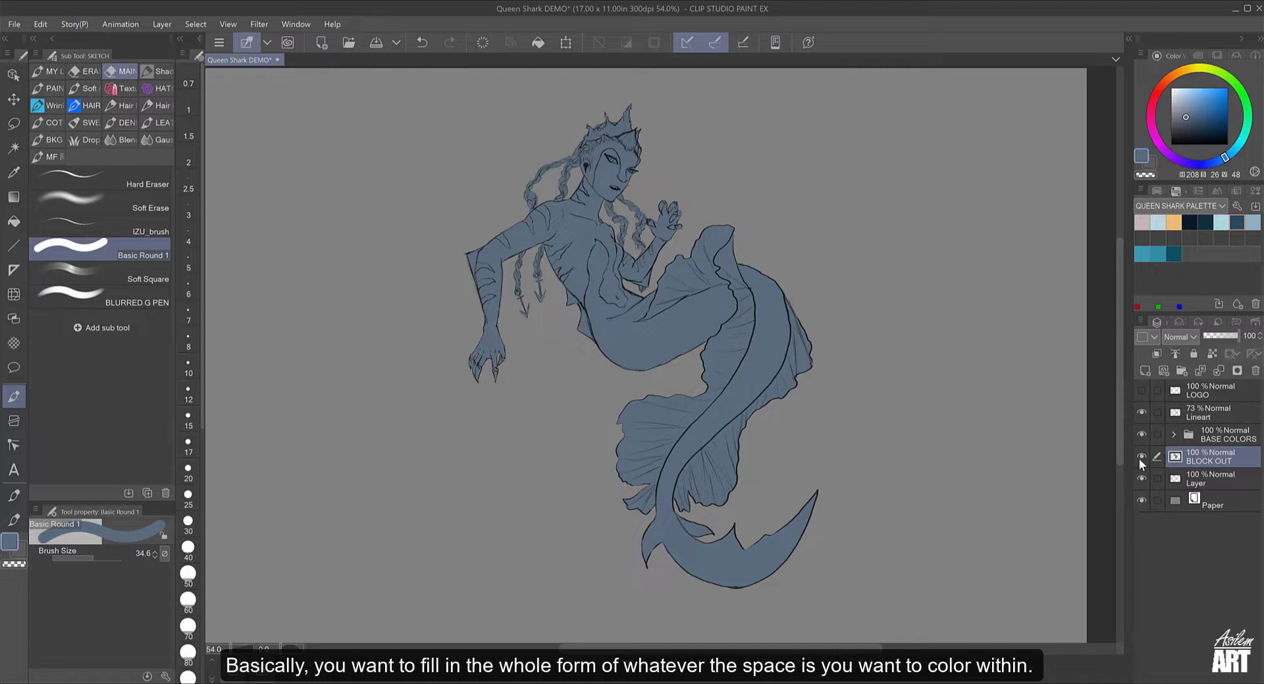
Step: Hide the BLOCK OUT layer and brush flat blue over the torso and neck on the layer beneath it
click(1140, 457)
click(1195, 477)
mouse_move(561, 262)
mouse_down()
mouse_move(581, 300)
mouse_move(547, 239)
mouse_move(587, 332)
mouse_move(630, 258)
mouse_move(607, 227)
mouse_up()
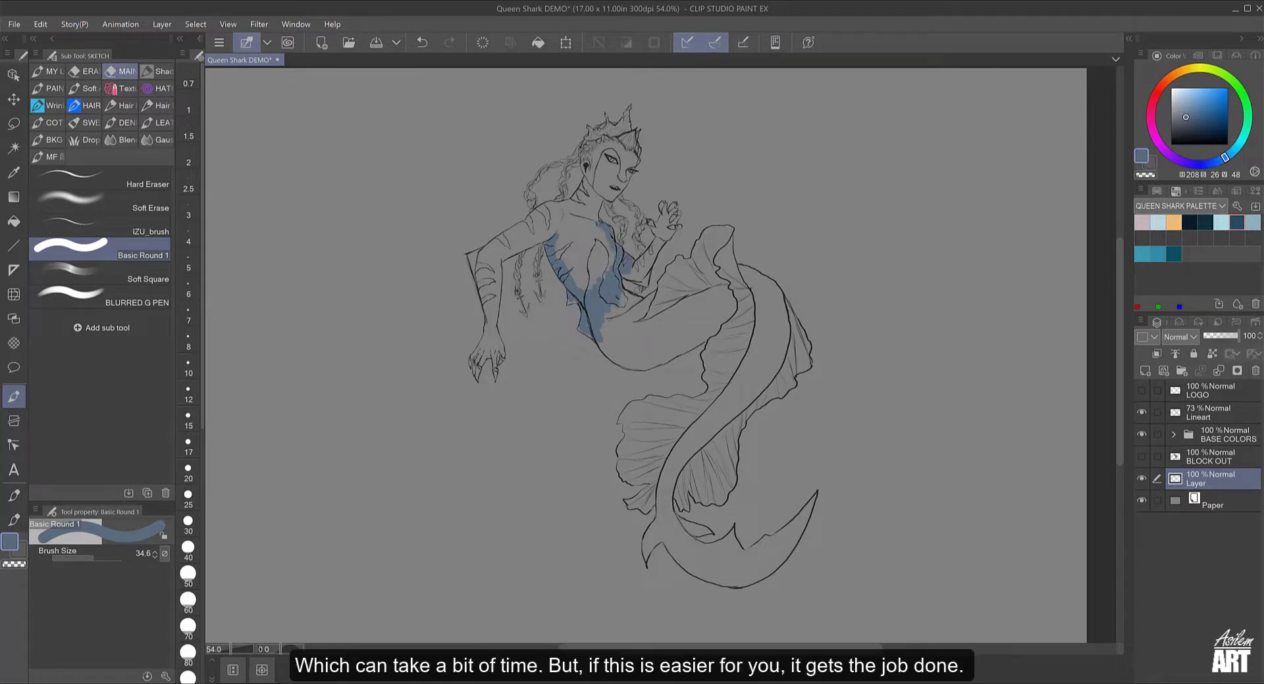
mouse_move(560, 283)
mouse_down()
mouse_move(575, 243)
mouse_move(602, 234)
mouse_move(595, 188)
mouse_up()
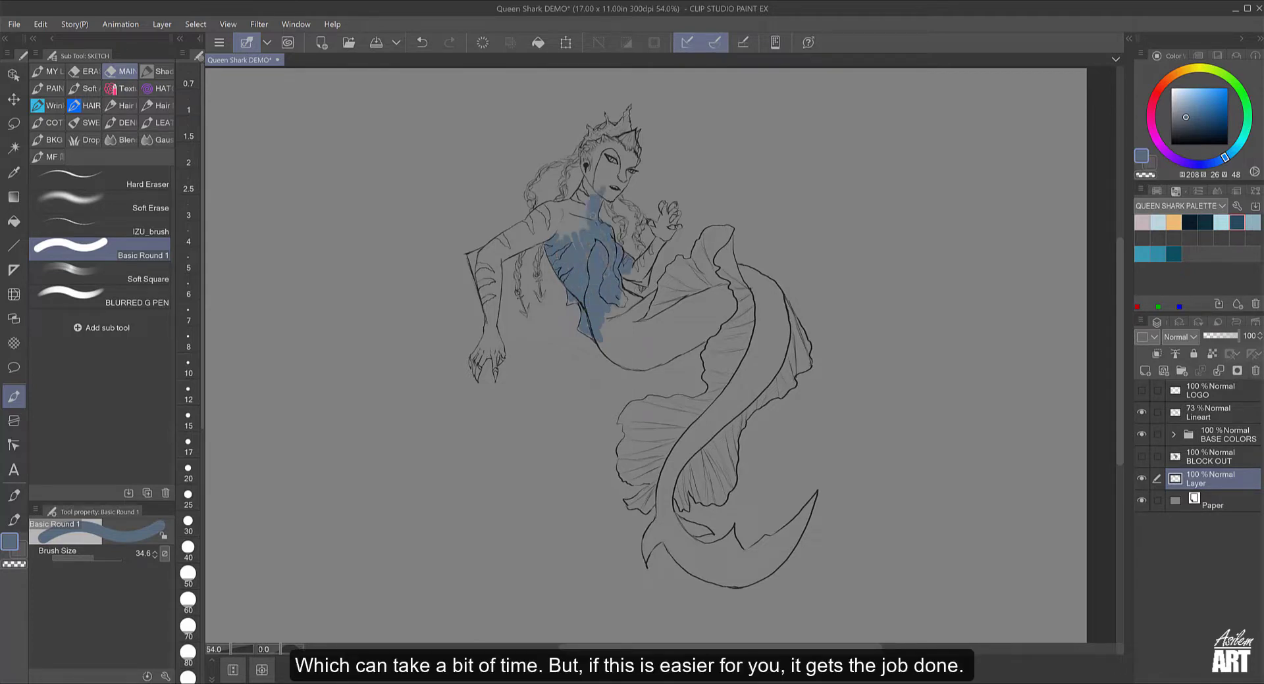
mouse_move(584, 241)
mouse_down()
mouse_move(567, 217)
mouse_move(550, 227)
mouse_up()
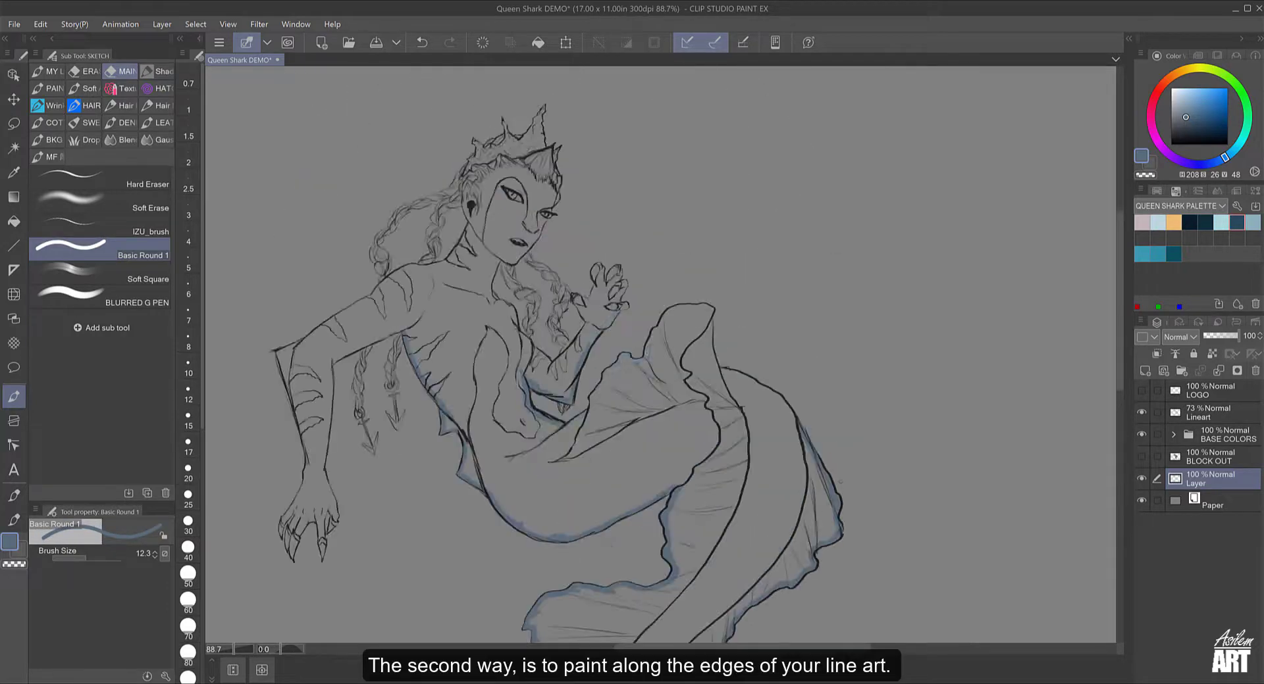
Step: Outline the upper tail fin, crown, face, front braids and raised arm with blue strokes along the inside of the line art
drag(711, 310, 592, 414)
drag(790, 329, 710, 421)
drag(526, 171, 546, 283)
drag(527, 289, 533, 362)
drag(618, 263, 553, 375)
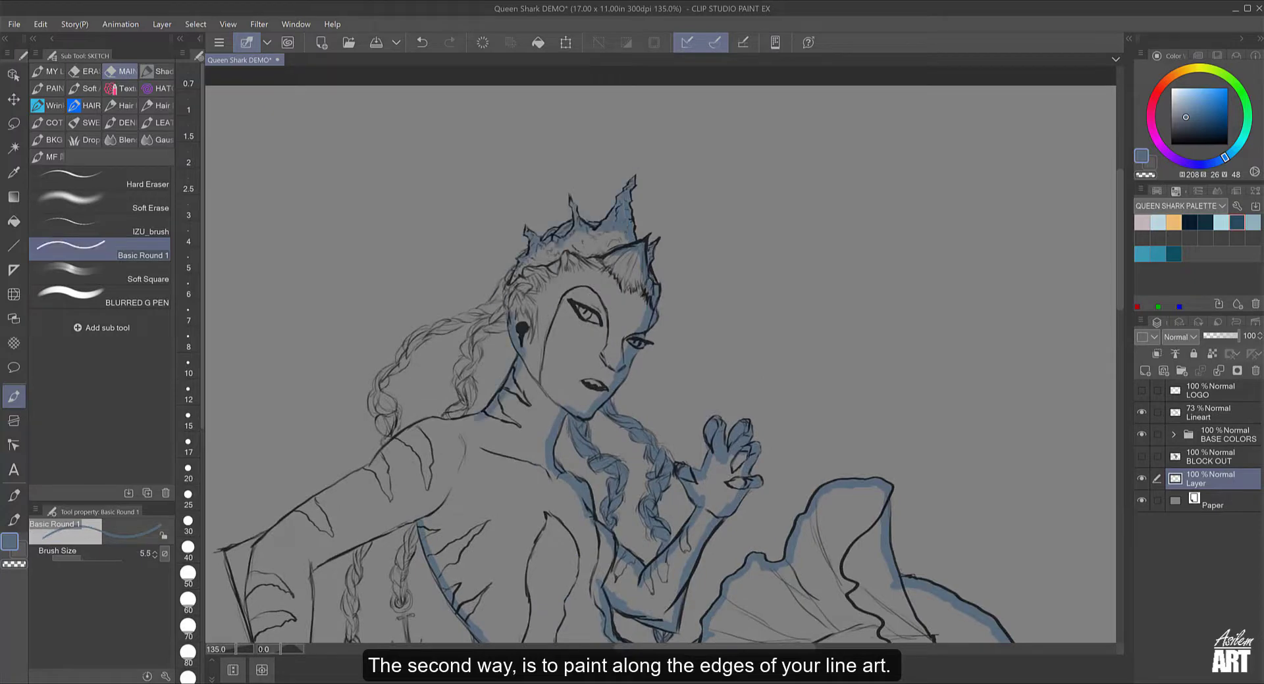
Step: Continue the blue edge outline around the back braids, shoulder, lowered arm, clawed hand and hanging anchors
drag(500, 270, 461, 414)
drag(461, 323, 379, 441)
drag(405, 484, 474, 592)
drag(513, 300, 513, 385)
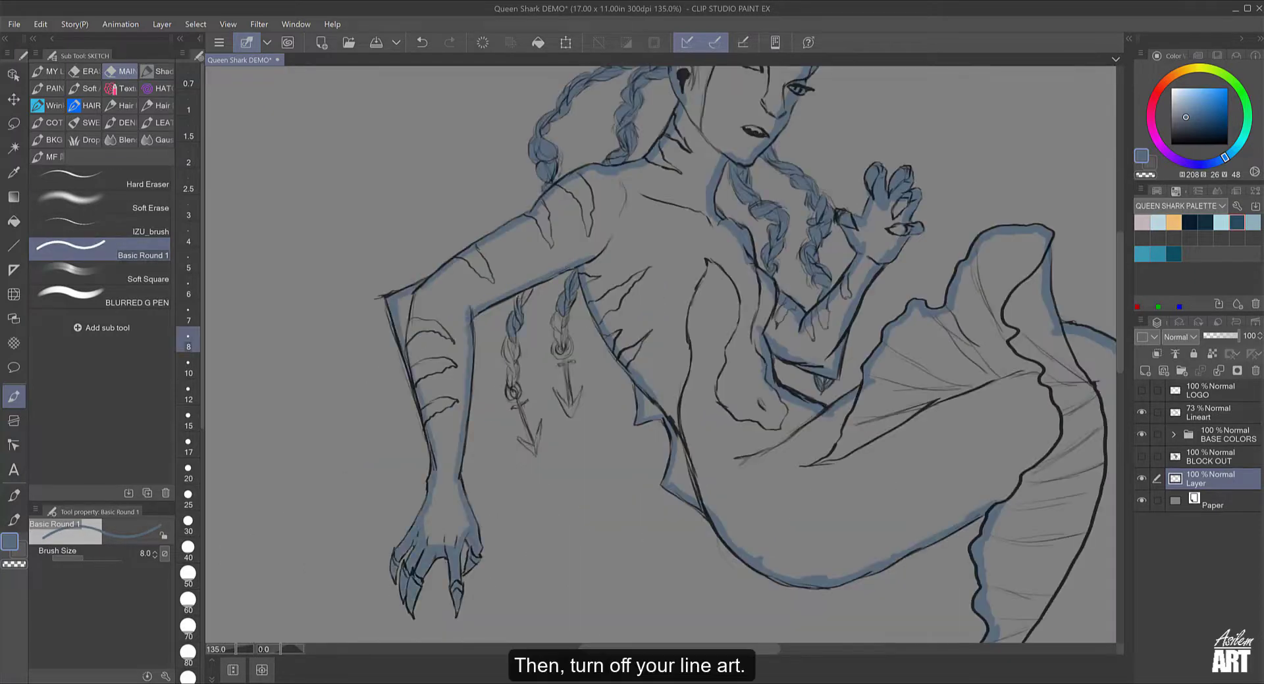
drag(556, 312, 576, 415)
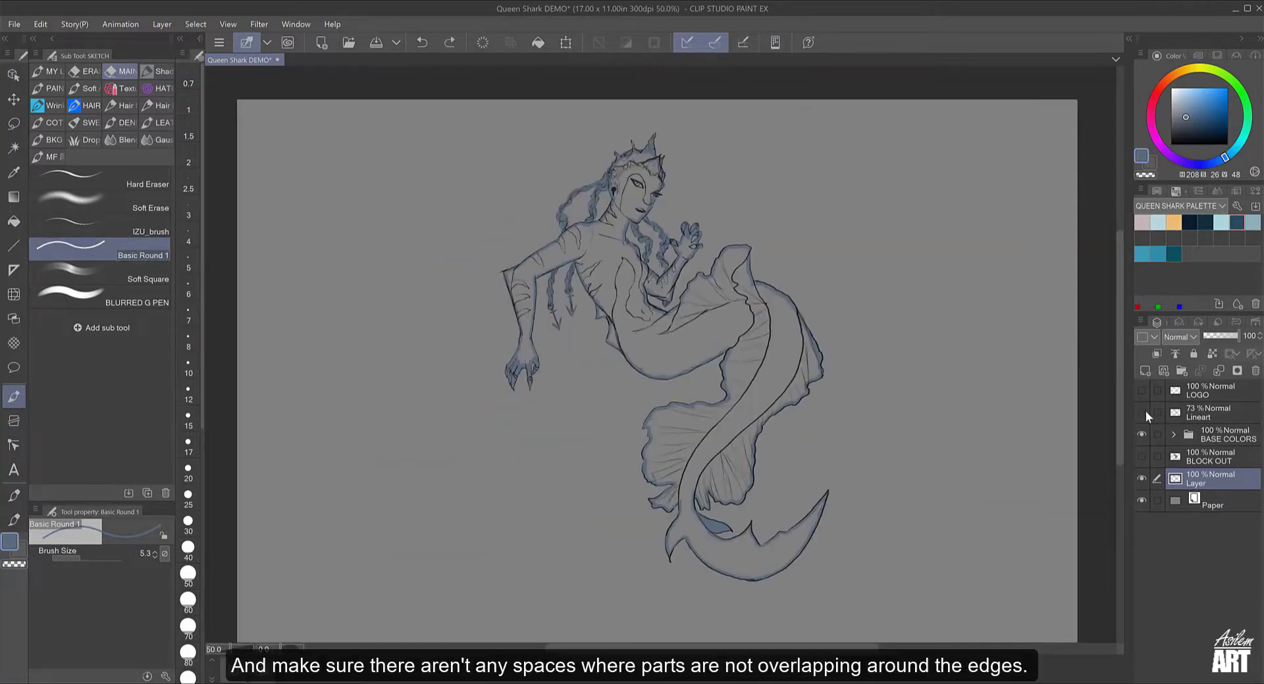
Step: Hide the Lineart layer and flood the inside of the painted outline with blue using the Fill tool, referring only to the editing layer
click(1141, 412)
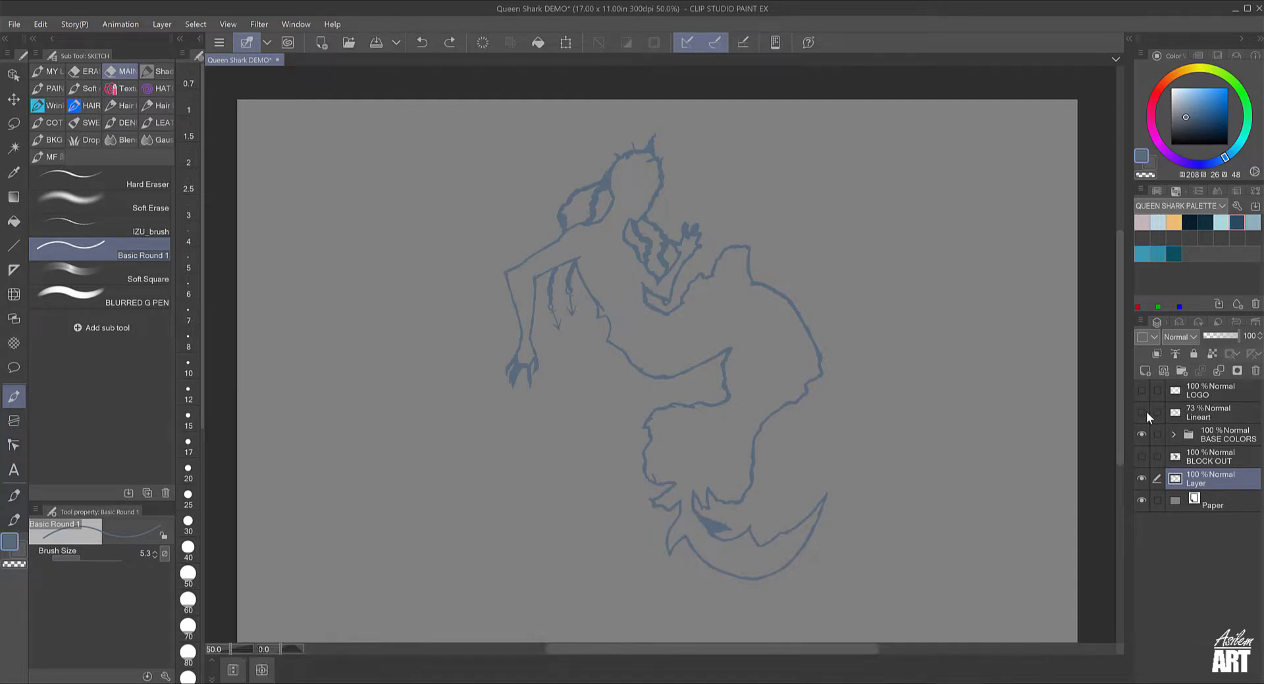
click(14, 221)
click(623, 292)
scroll(668, 296, up, 5)
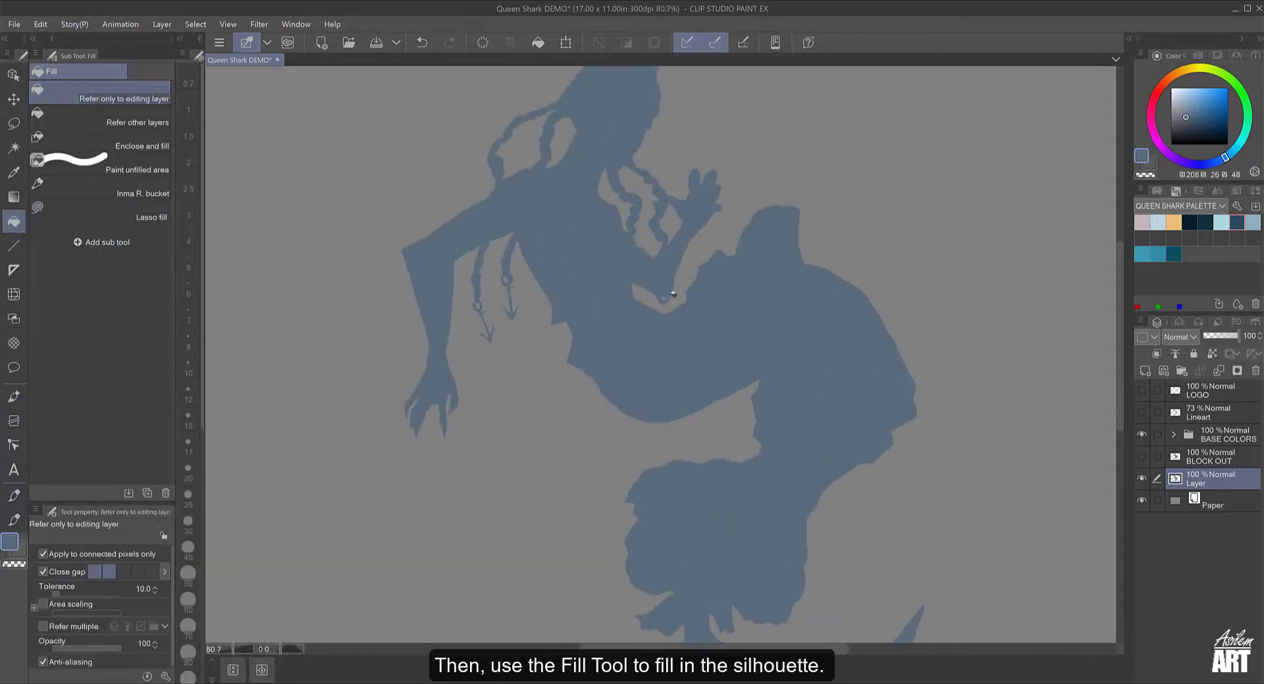
click(668, 296)
scroll(658, 286, down, 5)
scroll(661, 281, up, 1)
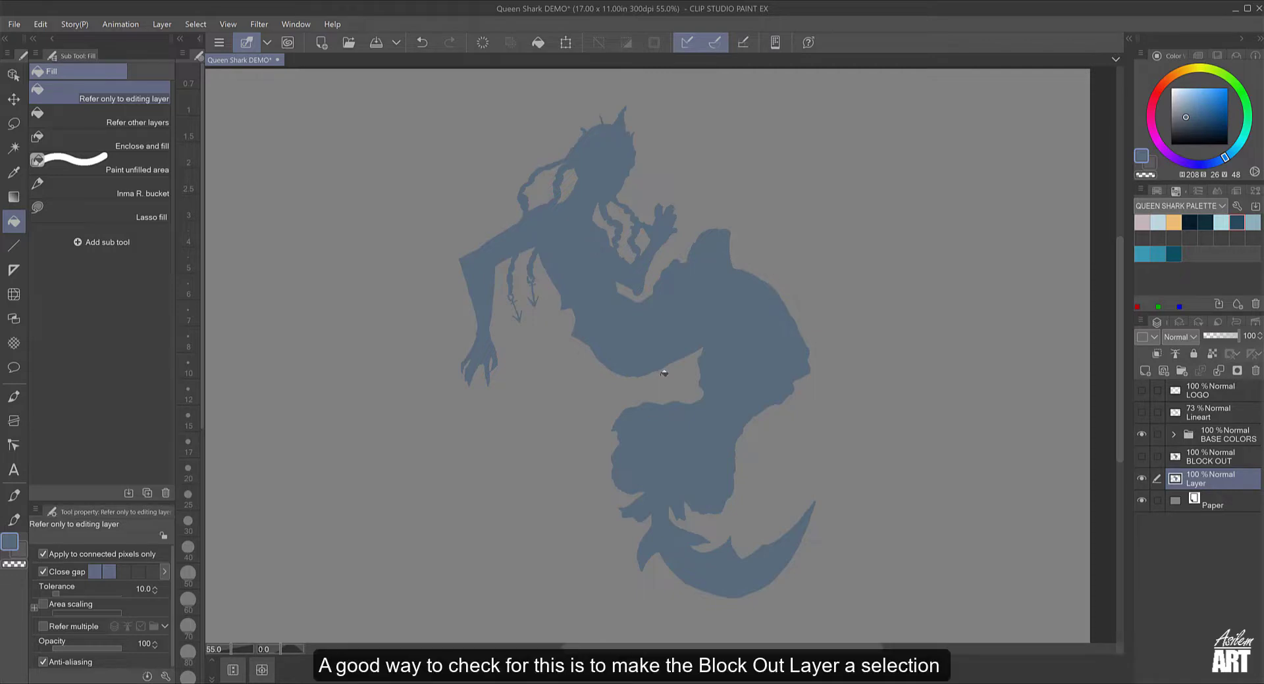
Step: Load the silhouette layer as a selection to find unfilled spots, switch to the Basic Round 1 brush and deselect
ctrl+click(1174, 482)
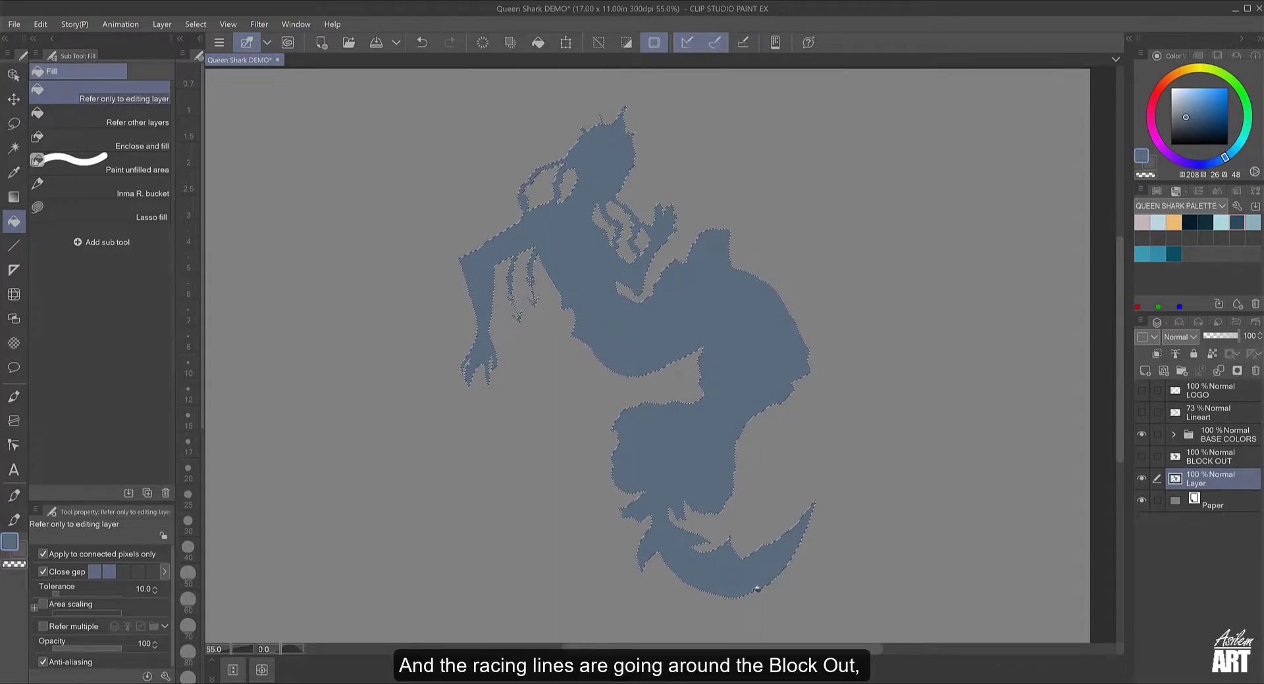
scroll(636, 266, up, 5)
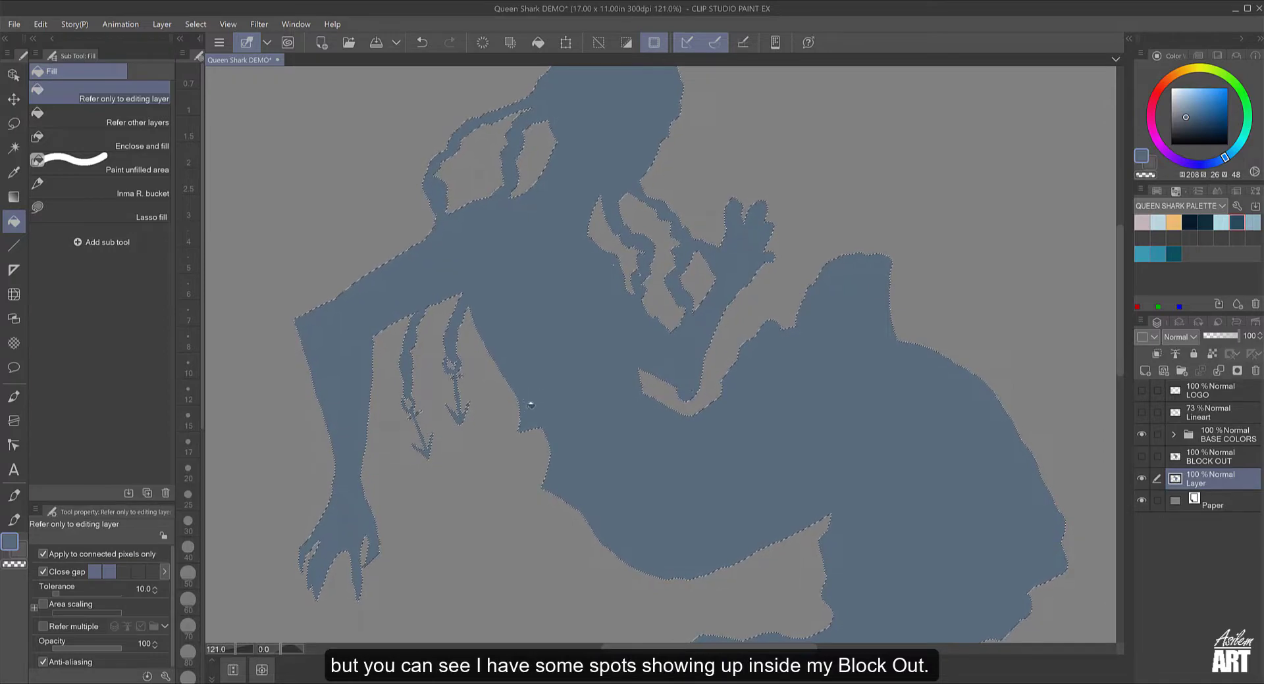
click(15, 397)
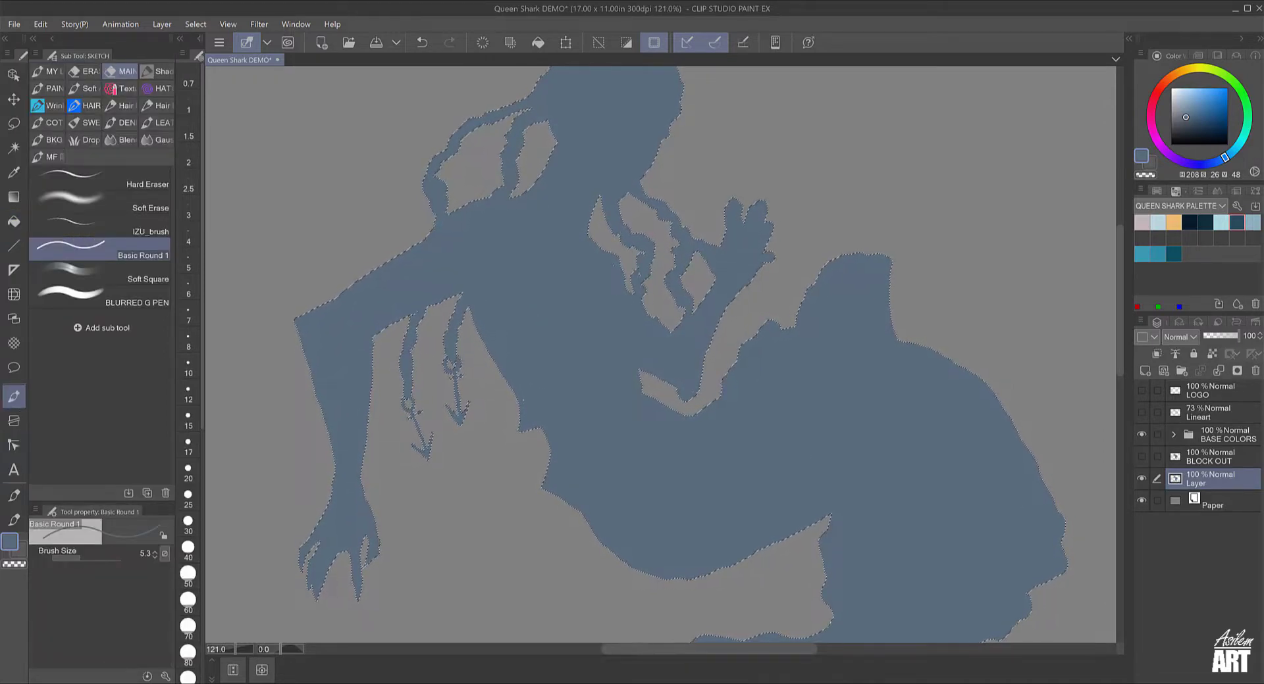
key(ctrl+d)
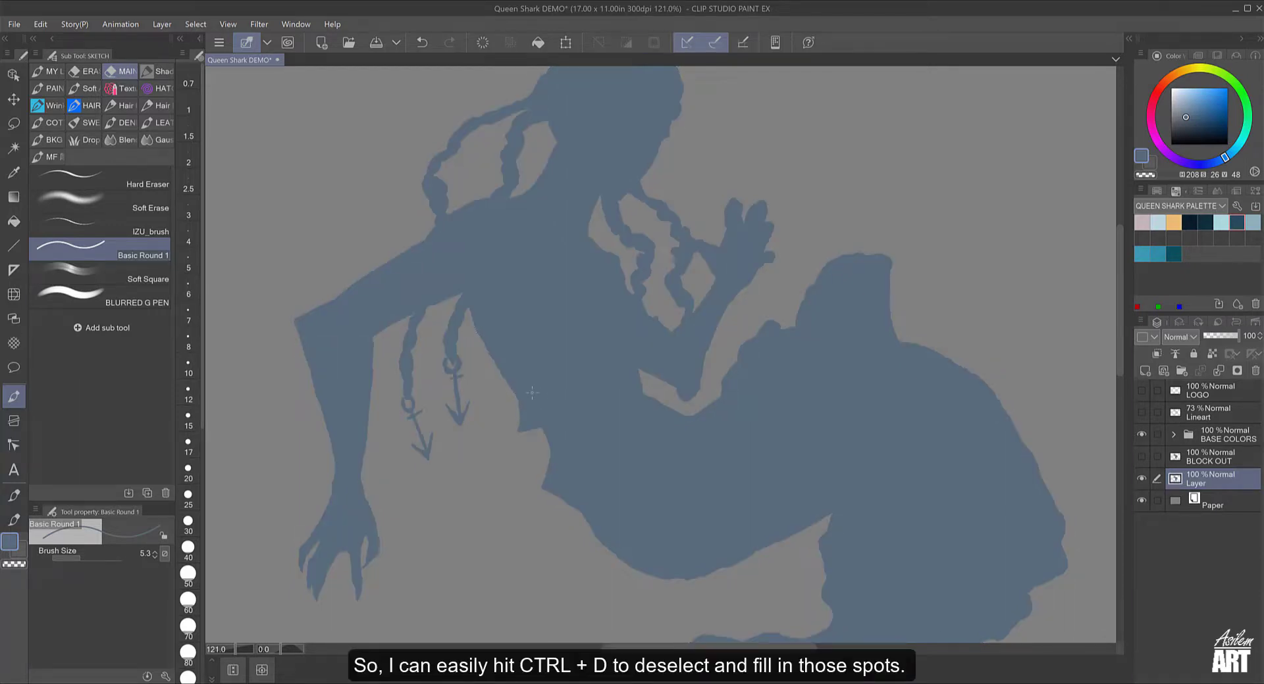
ctrl+click(1176, 481)
key(ctrl+d)
scroll(600, 221, down, 4)
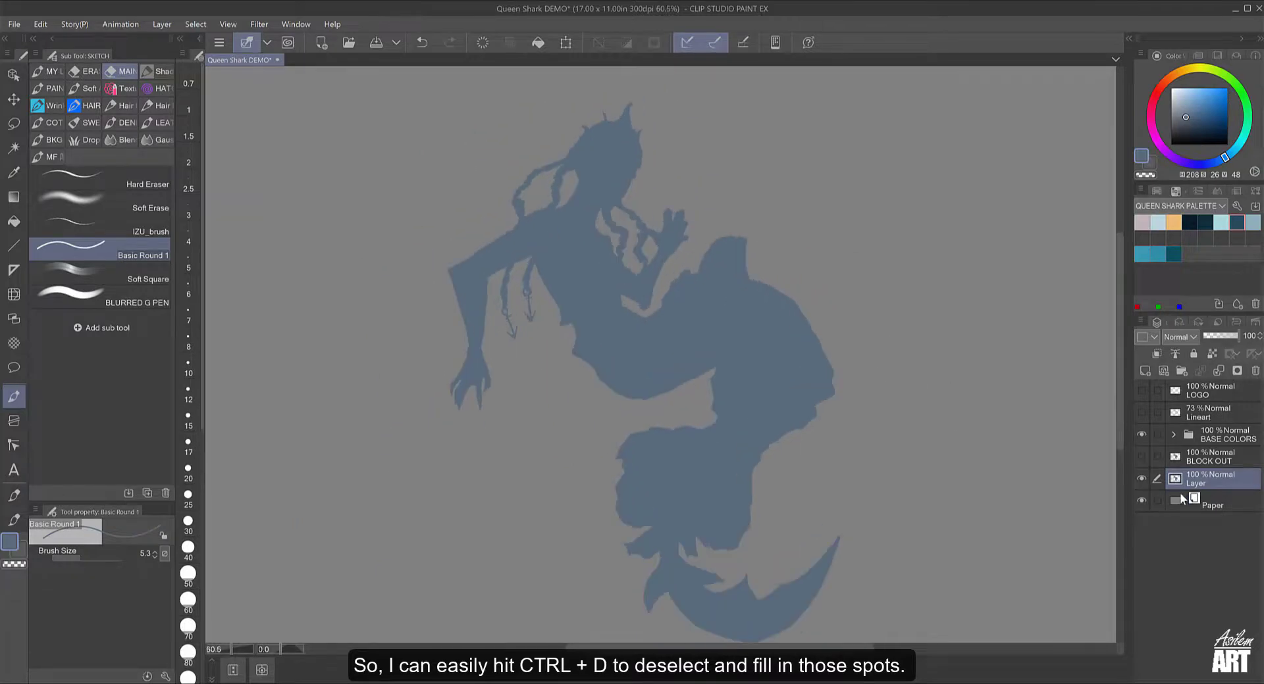
Step: Recheck the silhouette for remaining gaps by repeatedly loading its layer as a selection and clearing it
ctrl+click(1176, 481)
scroll(559, 339, up, 4)
scroll(560, 339, down, 2)
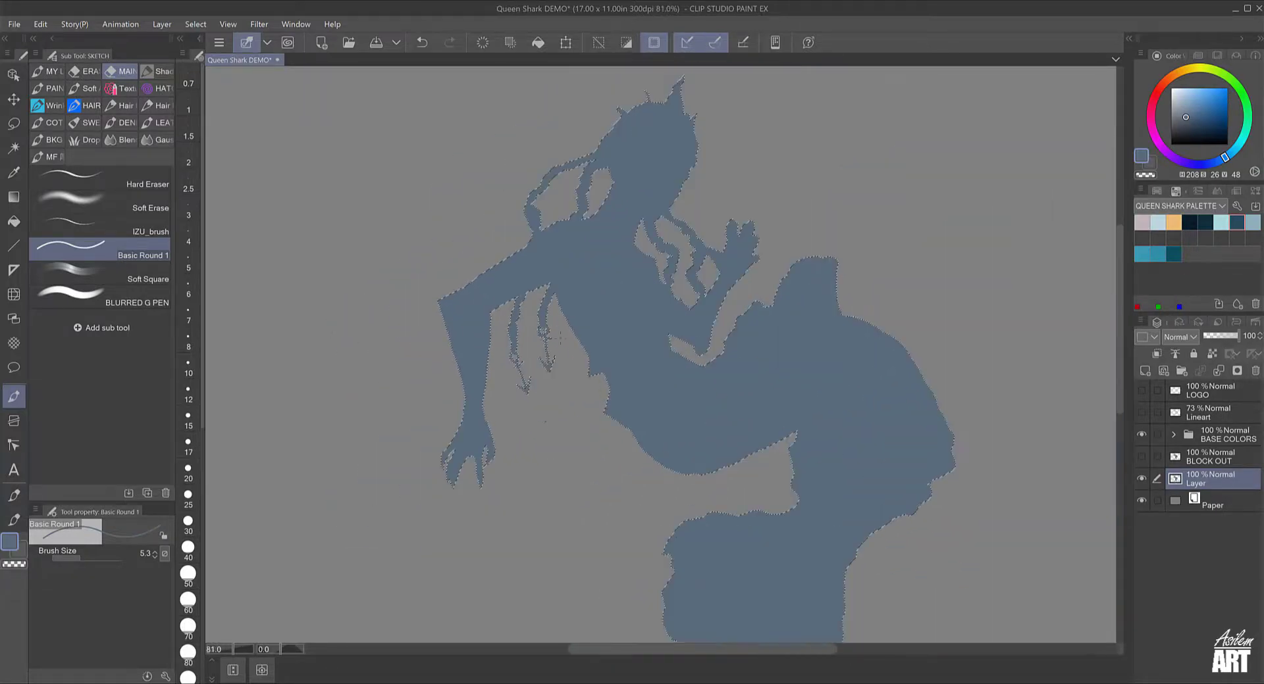
scroll(560, 337, up, 3)
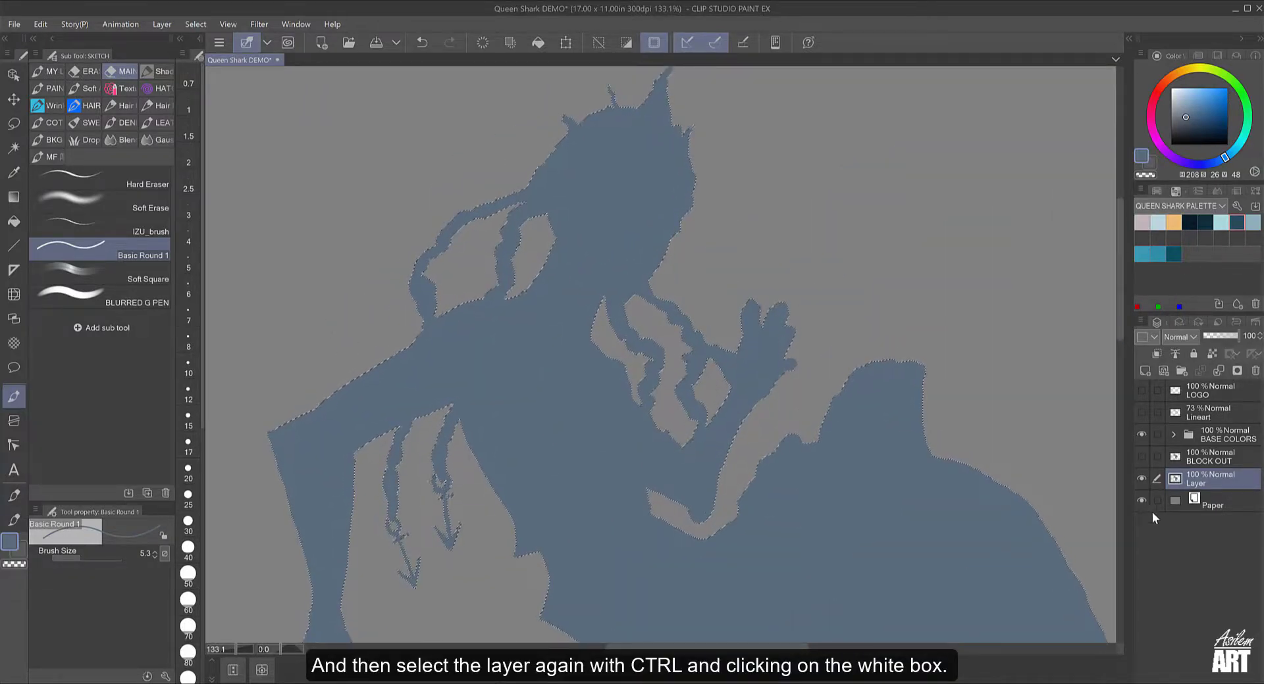
key(ctrl+d)
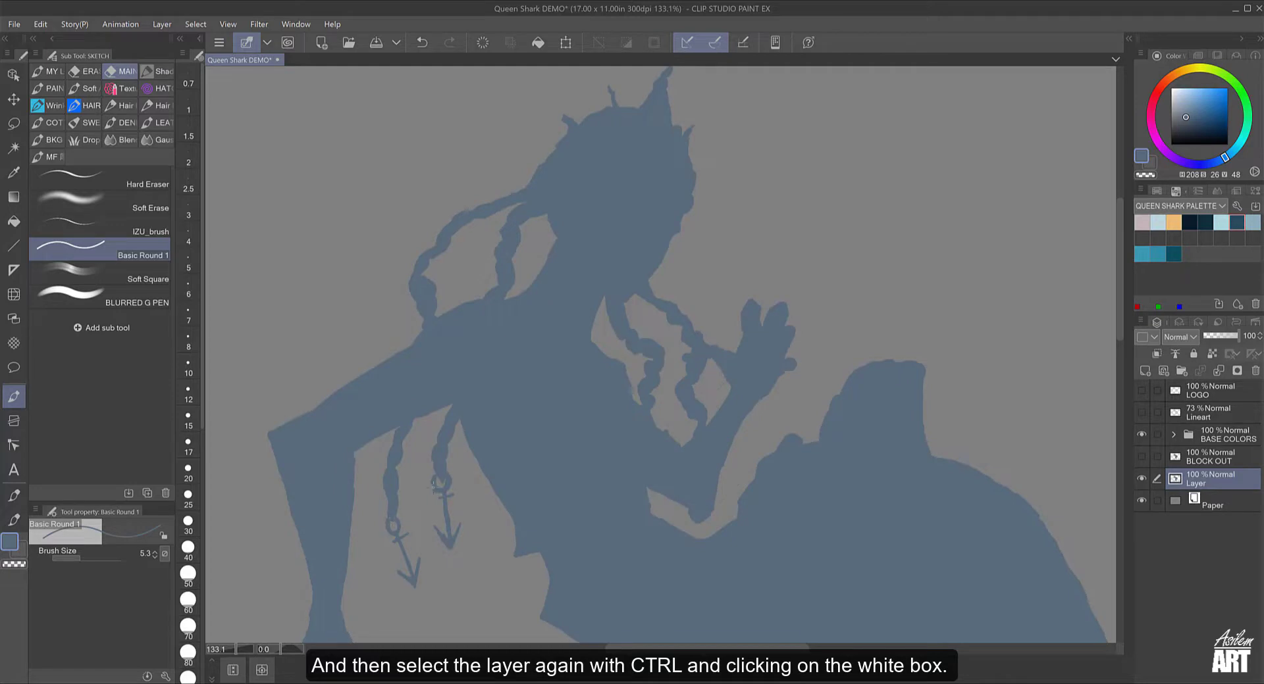
ctrl+click(1175, 481)
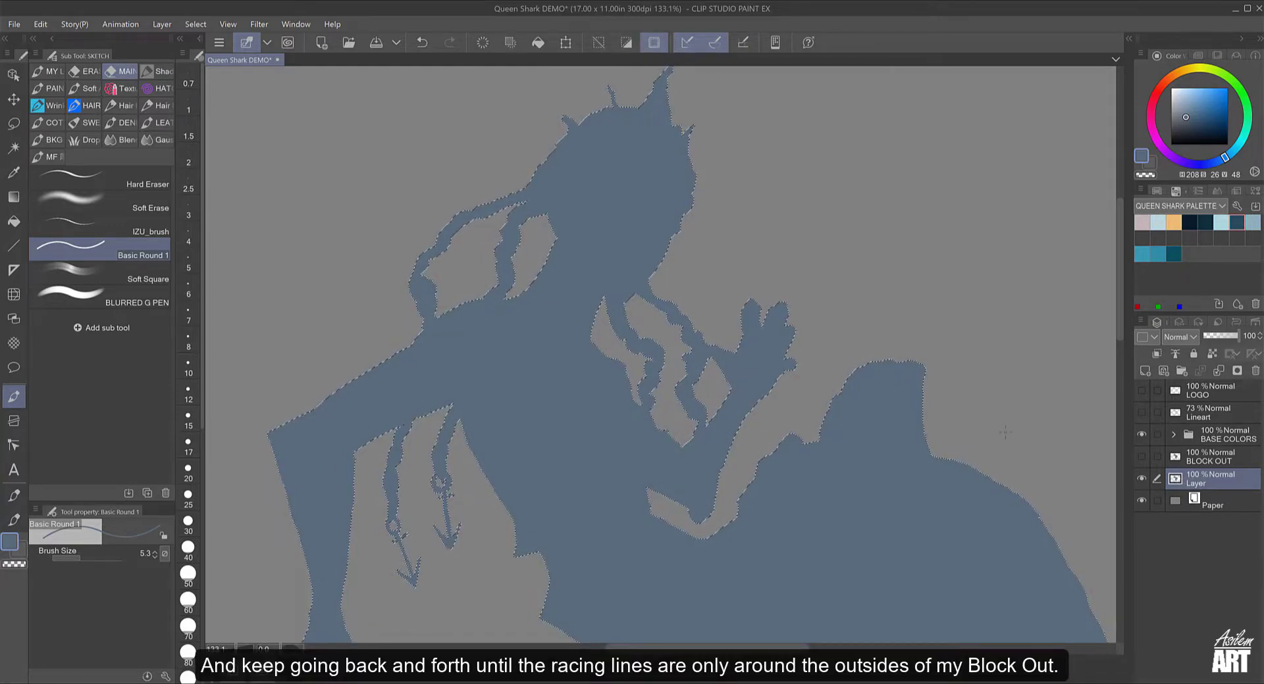
ctrl+click(1175, 480)
scroll(790, 428, down, 8)
drag(785, 484, 793, 444)
key(ctrl+d)
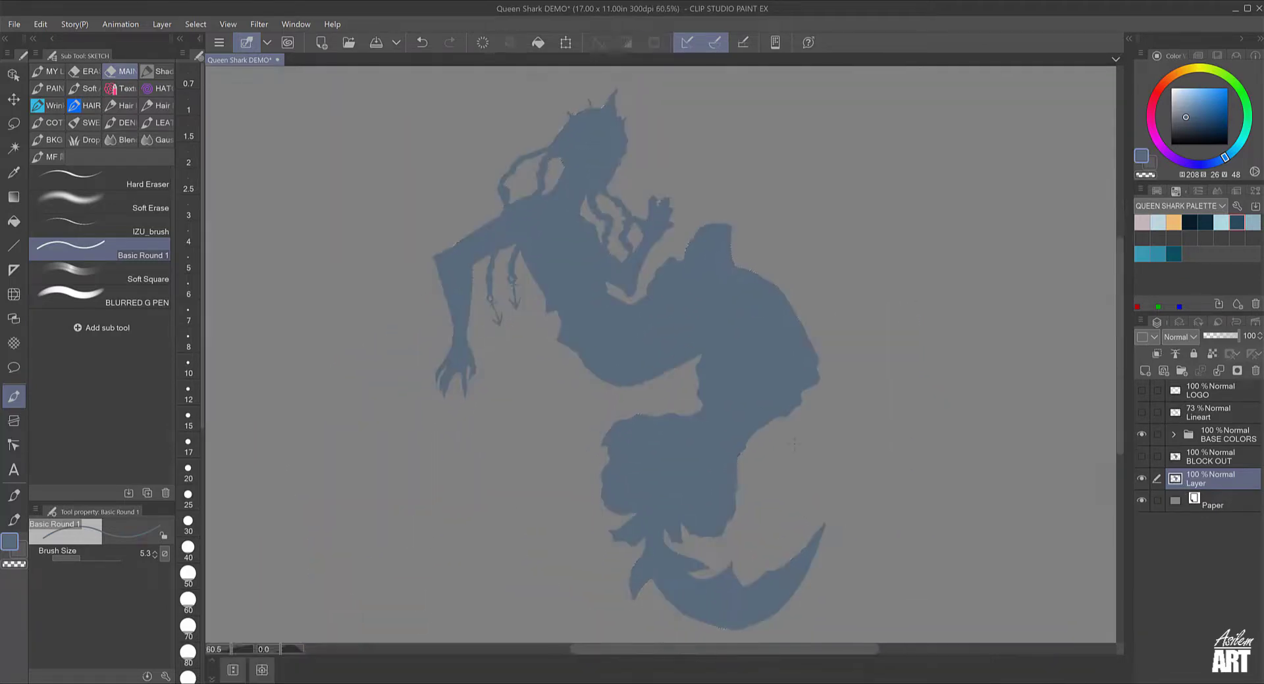
Step: With the Lineart layer visible again, rename the silhouette layer BLOCK OUT and delete the old hidden layer of that name
click(1141, 412)
double_click(1195, 483)
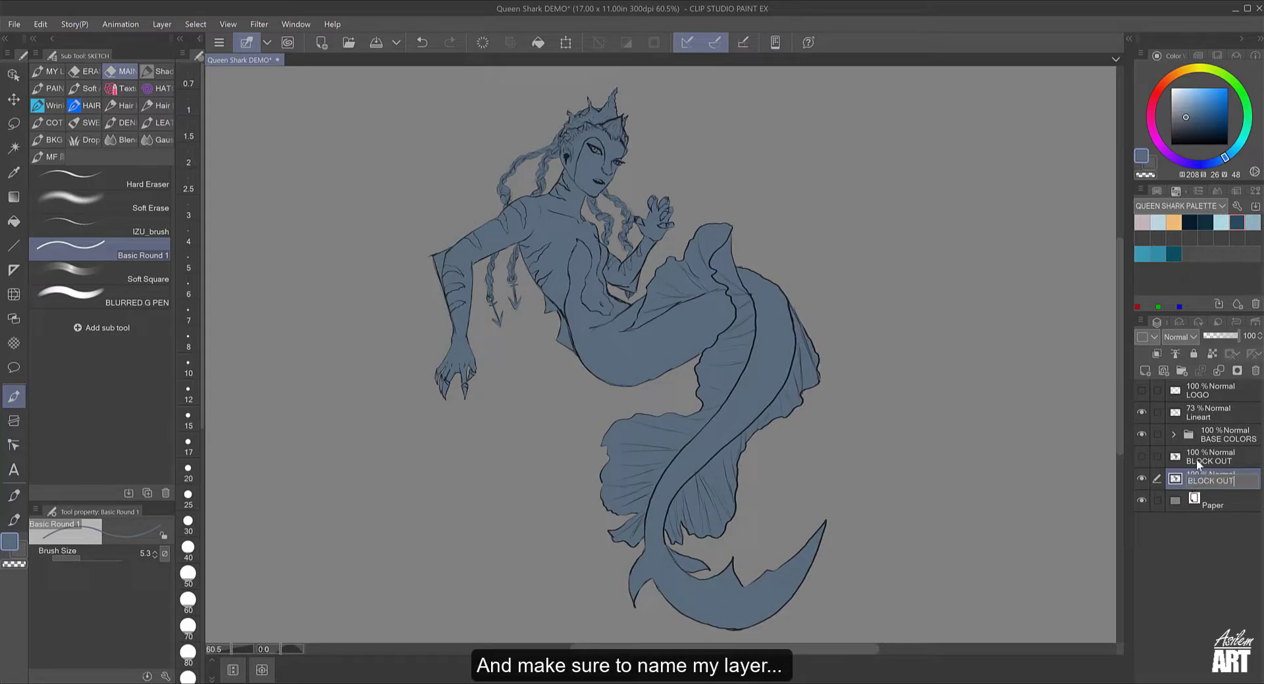
click(1255, 371)
key(Return)
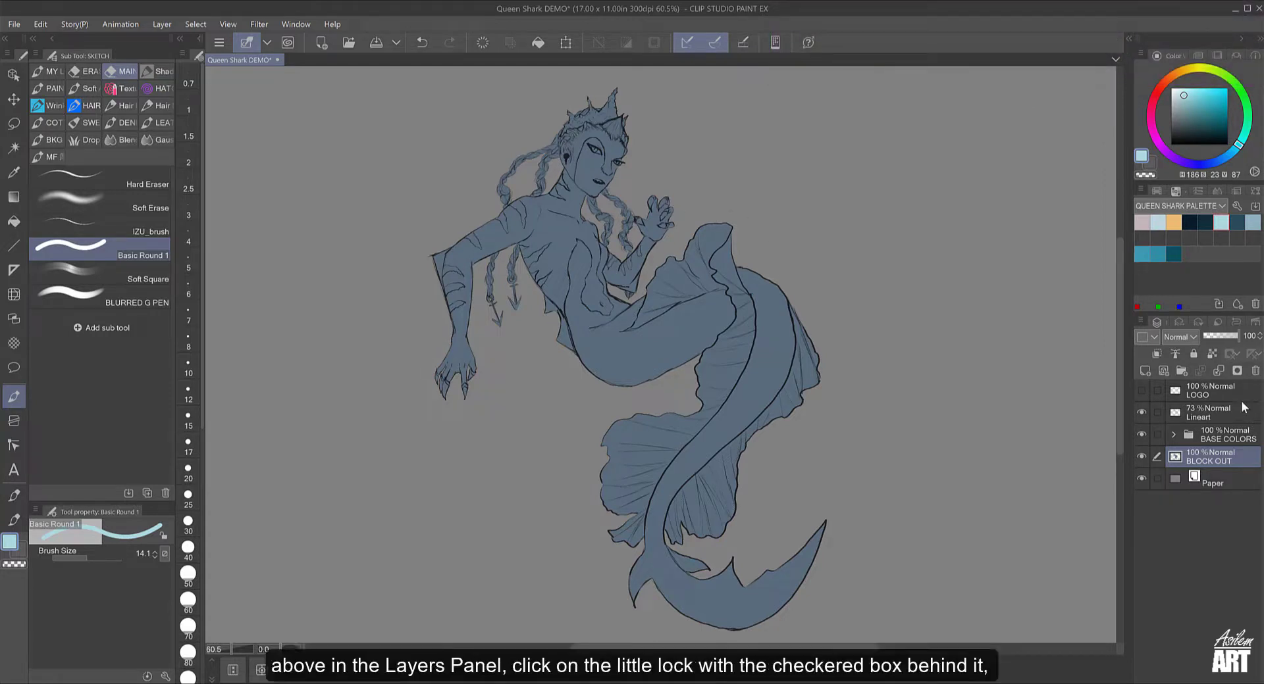
Step: Lock the transparent pixels of the BLOCK OUT layer
click(1213, 355)
click(1211, 354)
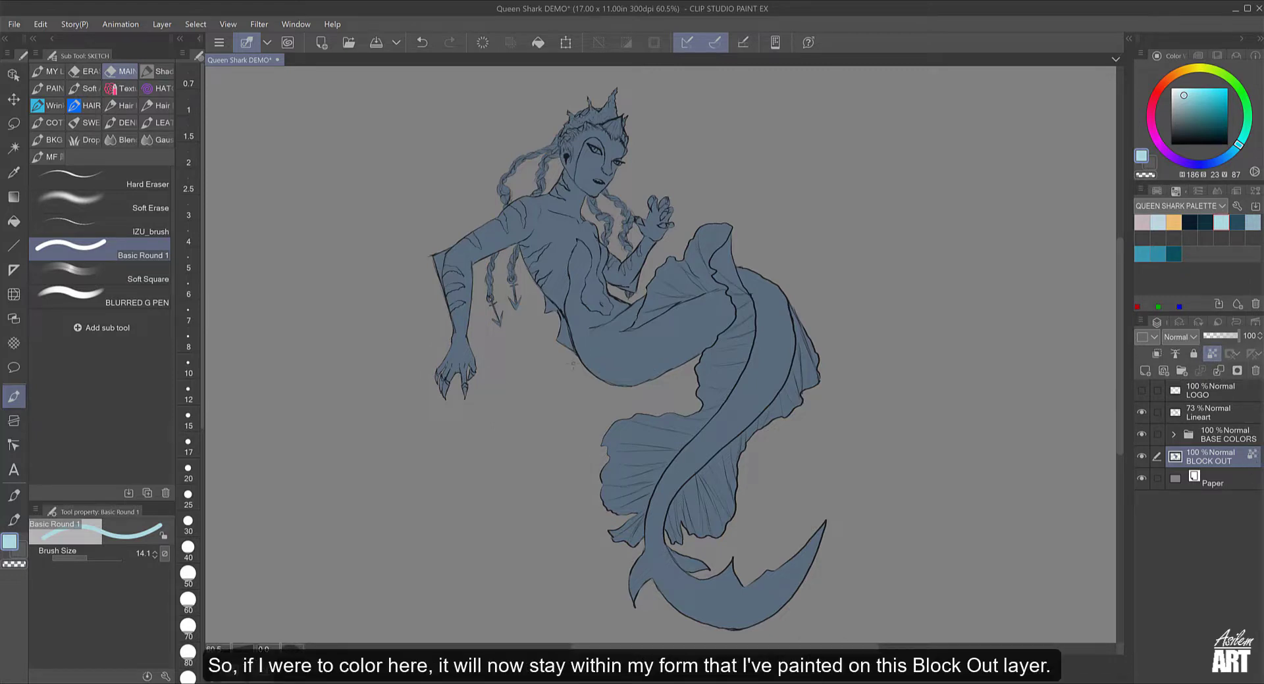
Step: Test the transparency lock by painting light blue diagonal strokes across the whole tail on the BLOCK OUT layer
drag(579, 355, 727, 228)
drag(596, 379, 732, 258)
mouse_move(612, 381)
mouse_down()
mouse_move(750, 277)
mouse_move(769, 283)
mouse_up()
drag(655, 381, 790, 301)
drag(697, 361, 799, 332)
drag(699, 383, 807, 339)
drag(630, 424, 646, 414)
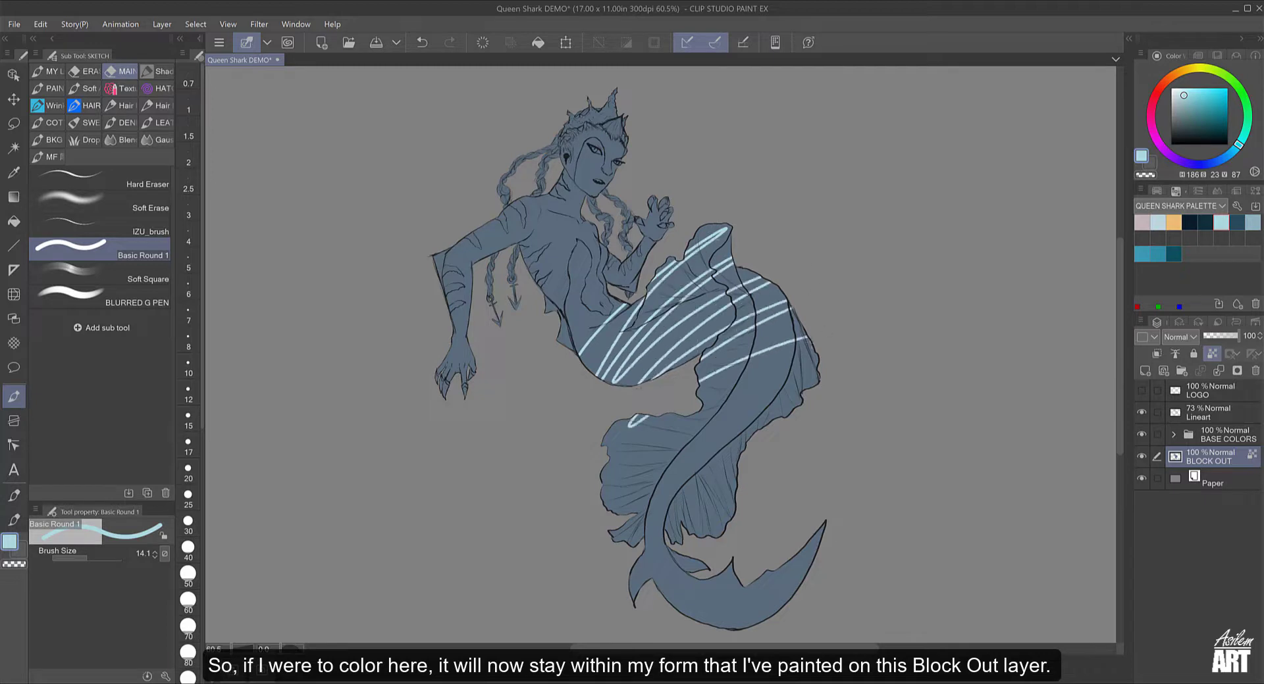
drag(806, 343, 658, 506)
drag(690, 561, 699, 569)
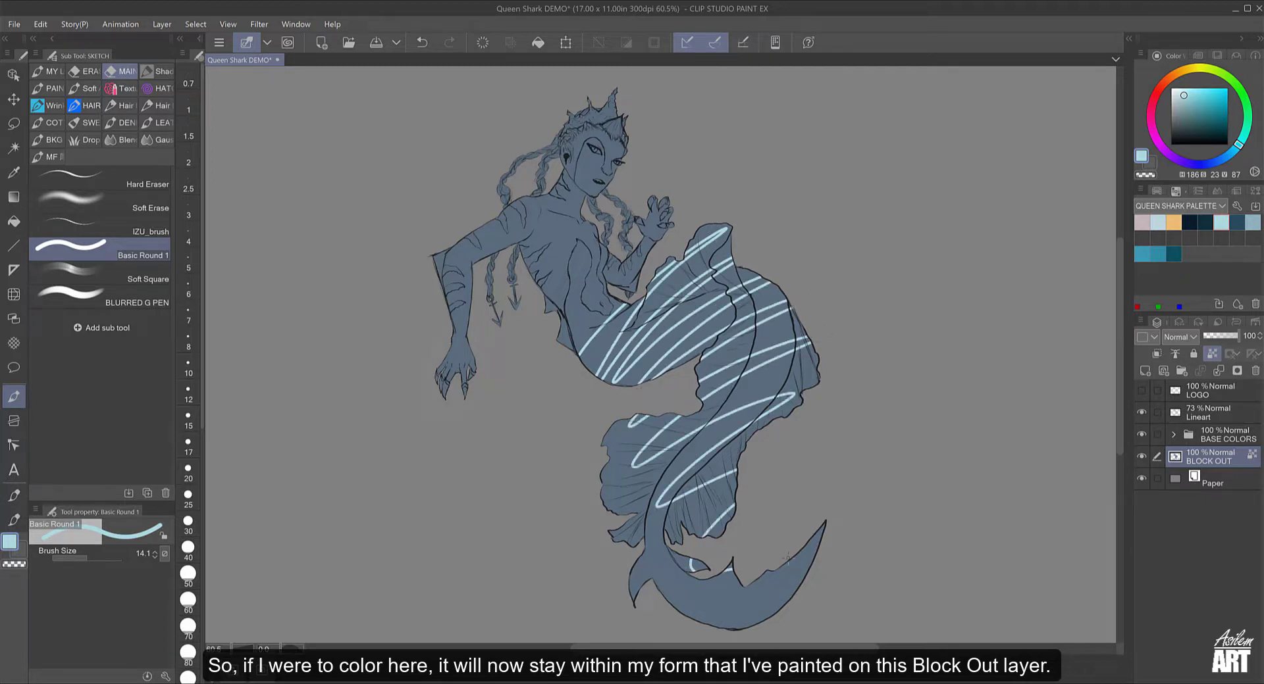
Step: Undo all the light blue test strokes on the tail
key(ctrl+z)
key(ctrl+z)
key(ctrl+z)
key(ctrl+z)
key(ctrl+z)
key(ctrl+z)
key(ctrl+z)
key(ctrl+z)
key(ctrl+z)
key(ctrl+z)
key(ctrl+z)
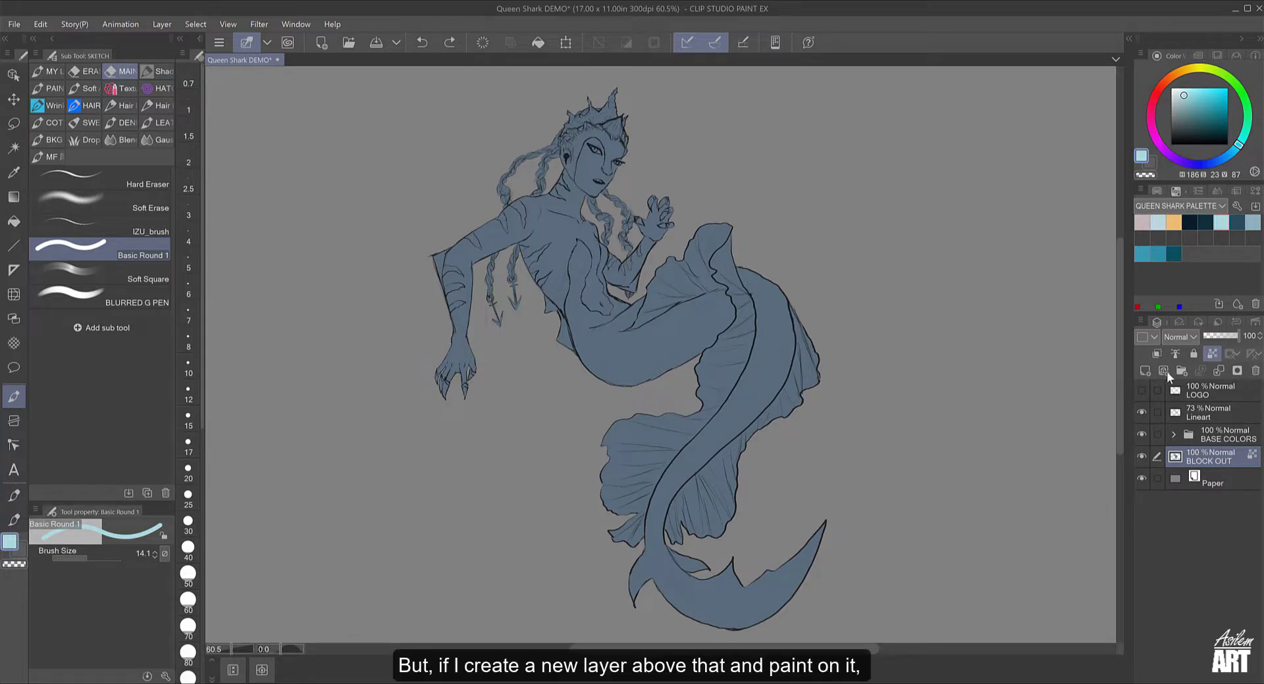
Step: Try a loose light blue scribble across the tail on a new layer above BLOCK OUT, and remove both stroke and layer
click(1145, 370)
mouse_move(553, 400)
mouse_down()
mouse_move(822, 205)
mouse_move(837, 267)
mouse_move(564, 552)
mouse_move(670, 596)
mouse_up()
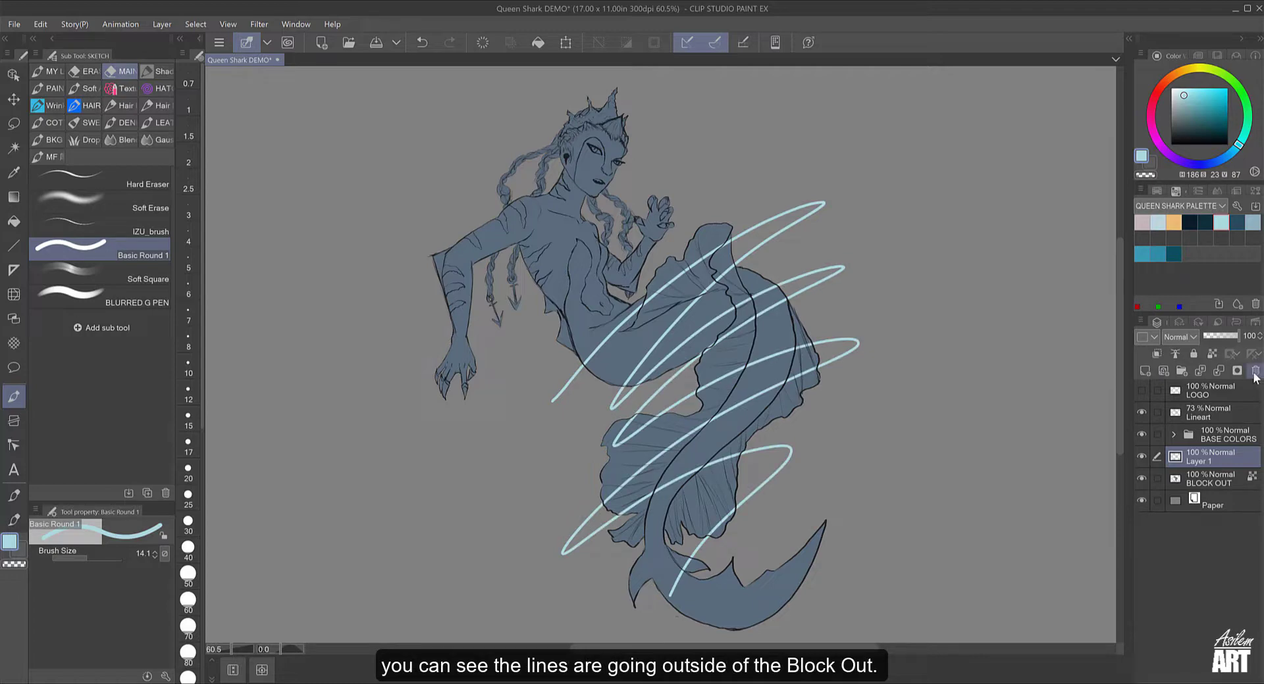
key(ctrl+z)
key(ctrl+z)
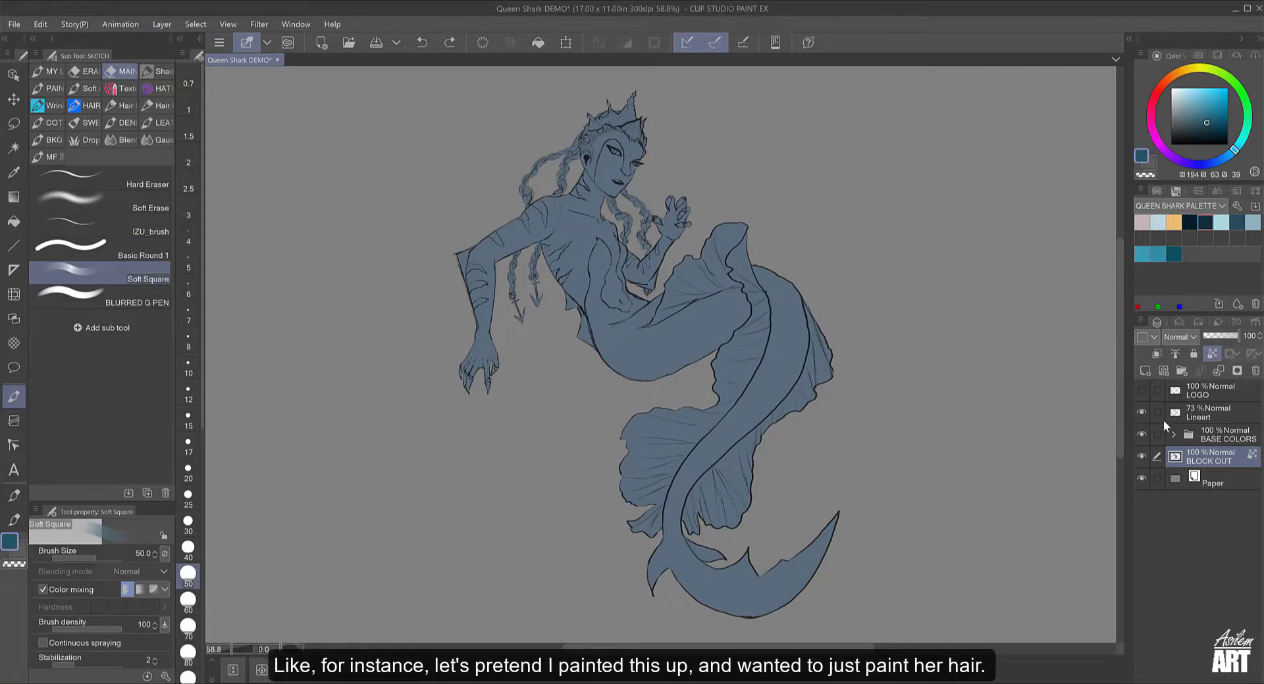
Step: Expand the BASE COLORS folder and show its Hair layer
click(1172, 434)
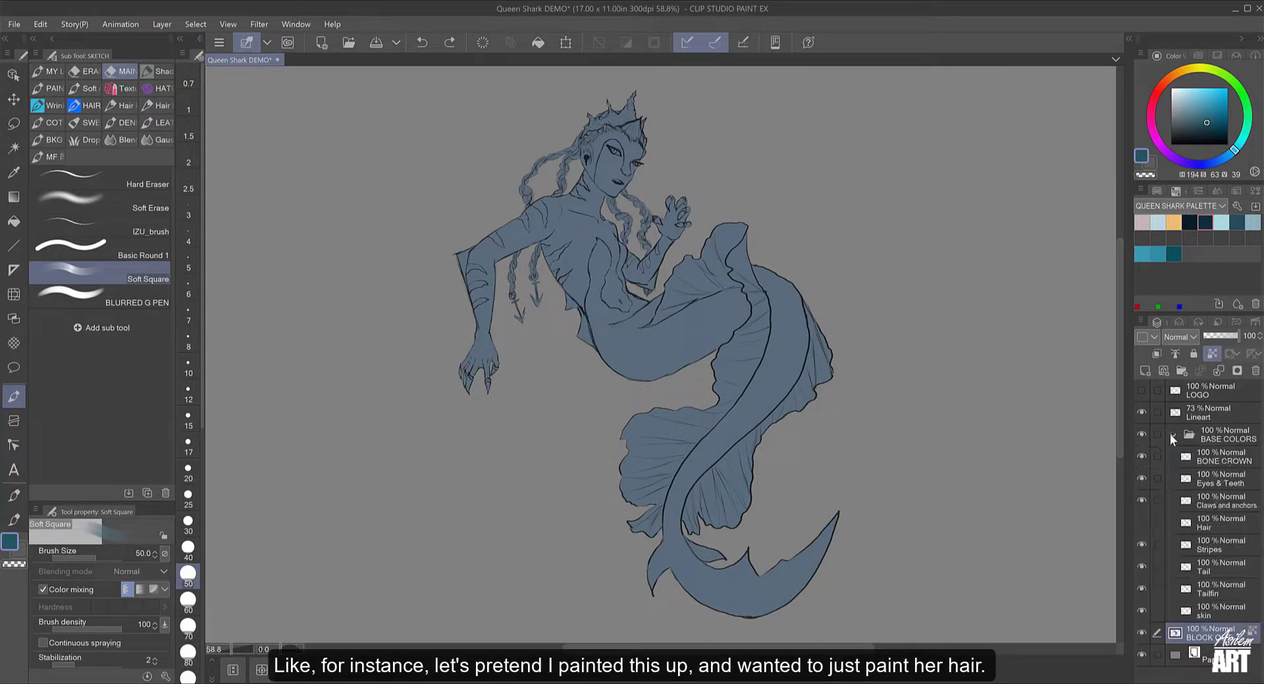
click(1141, 522)
scroll(556, 133, up, 1)
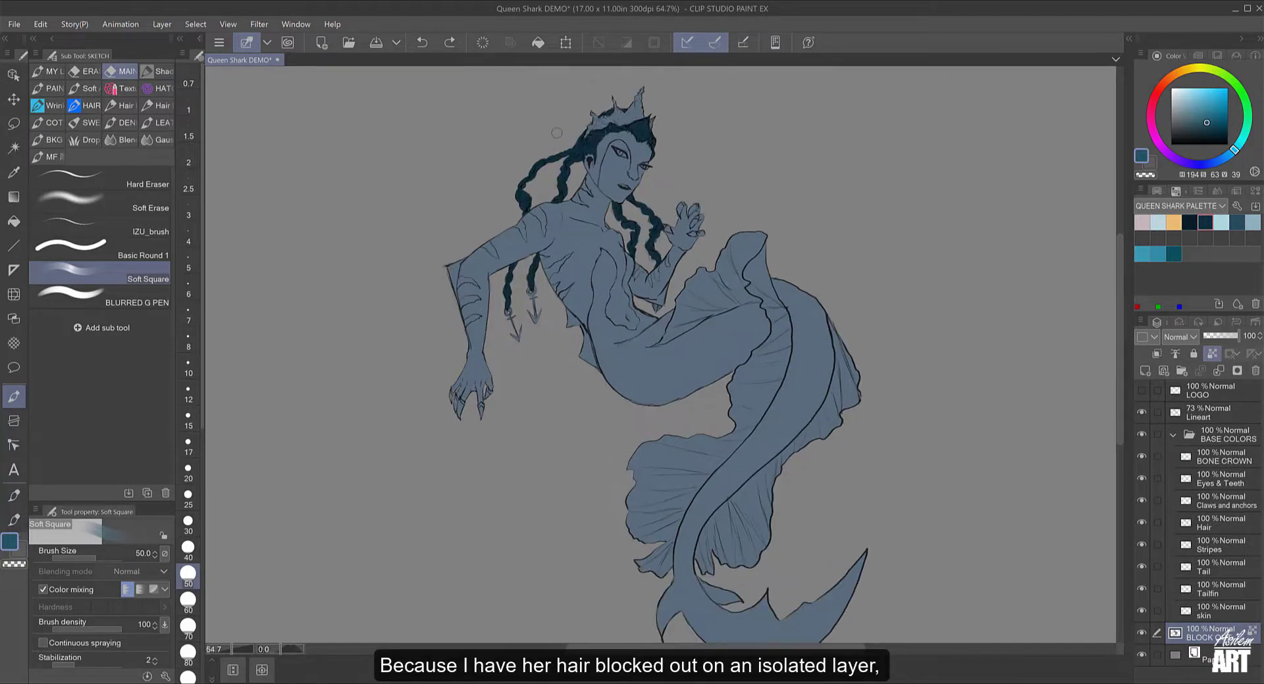
scroll(556, 133, up, 3)
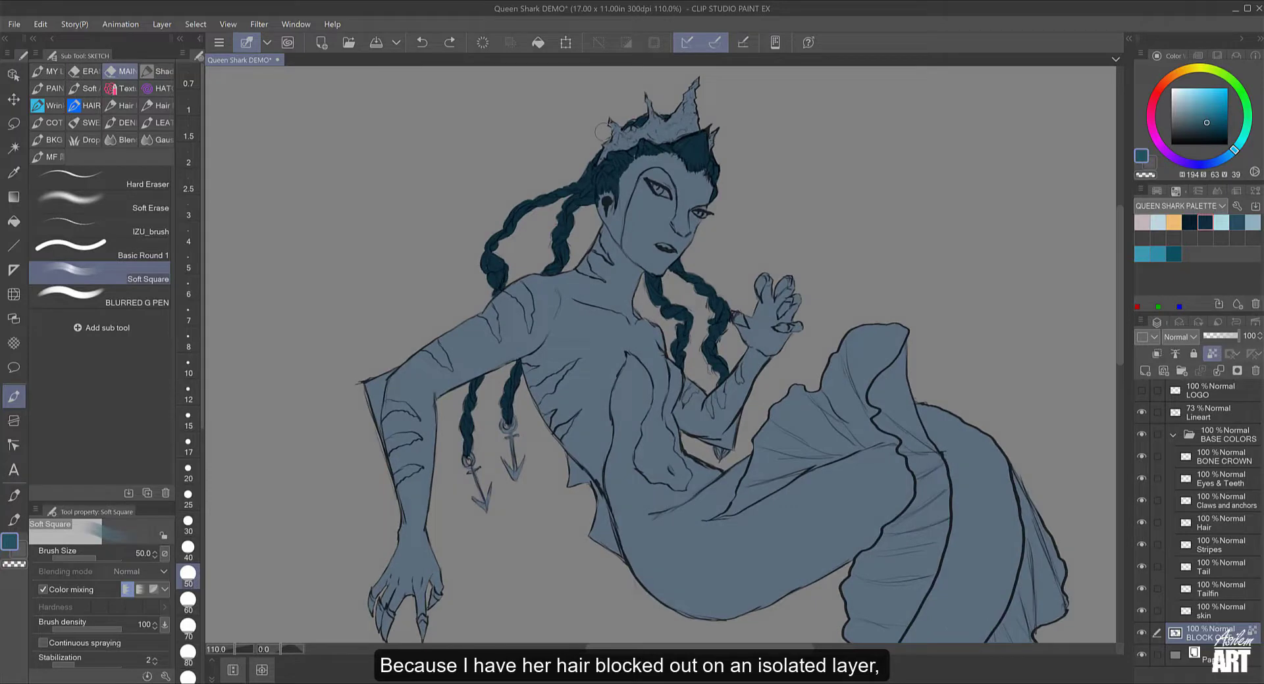
Step: Lock the Hair layer's transparent pixels and paint teal highlights along the braids with the Soft Square brush
click(1221, 523)
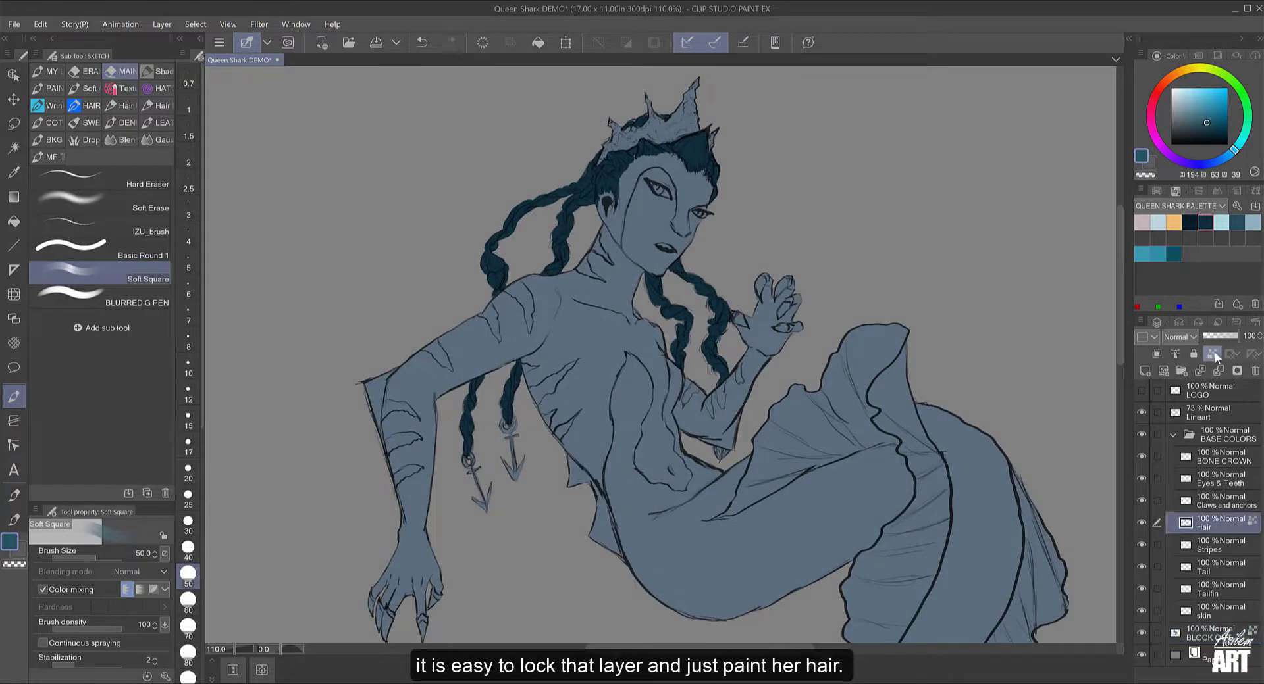
mouse_move(587, 173)
mouse_down()
mouse_move(494, 226)
mouse_move(494, 287)
mouse_up()
drag(471, 393, 466, 453)
drag(514, 370, 506, 418)
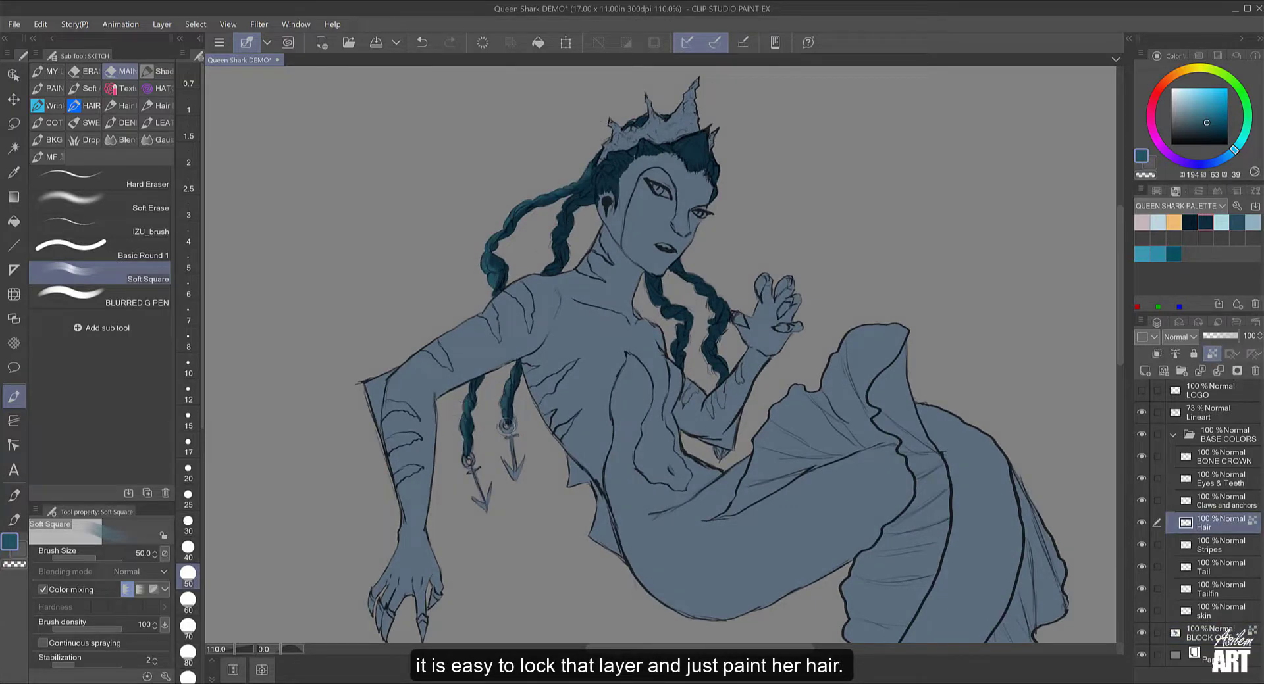
drag(552, 268, 573, 195)
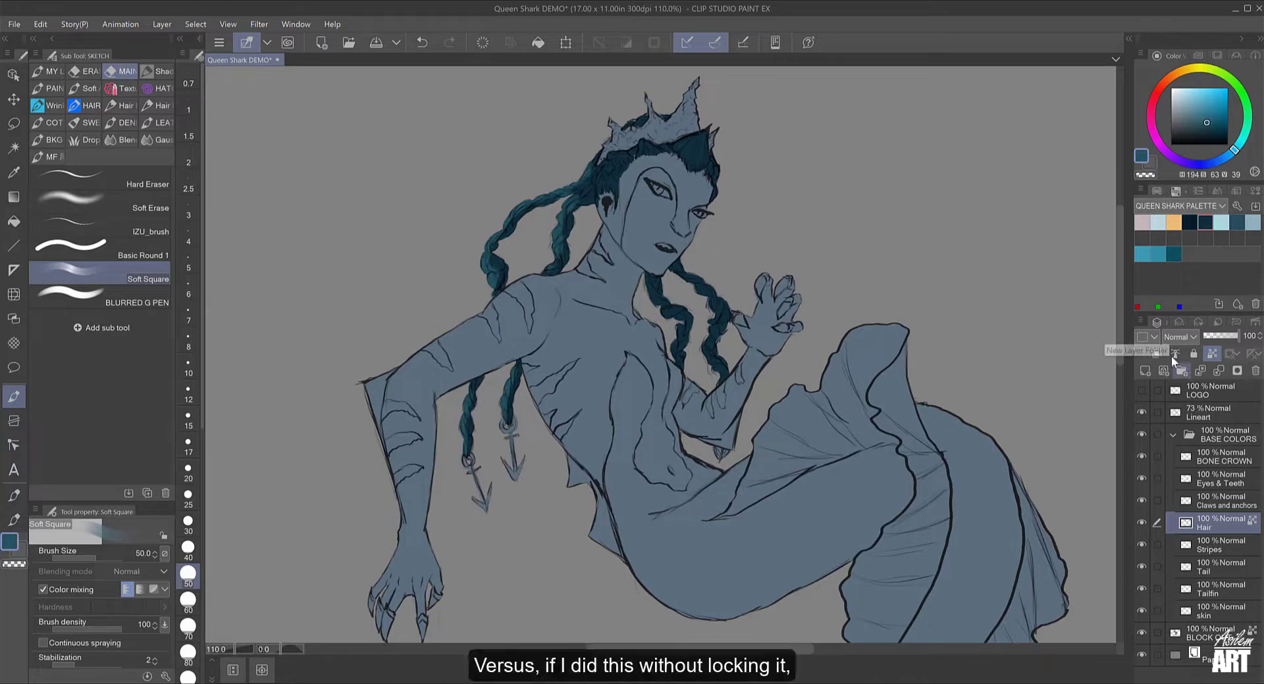
Step: Unlock the Hair layer's transparent pixels, paint teal over the front braids and clean up the overspill with the Hard Eraser
click(1210, 355)
mouse_move(660, 303)
mouse_down()
mouse_move(644, 287)
mouse_move(661, 319)
mouse_move(677, 317)
mouse_up()
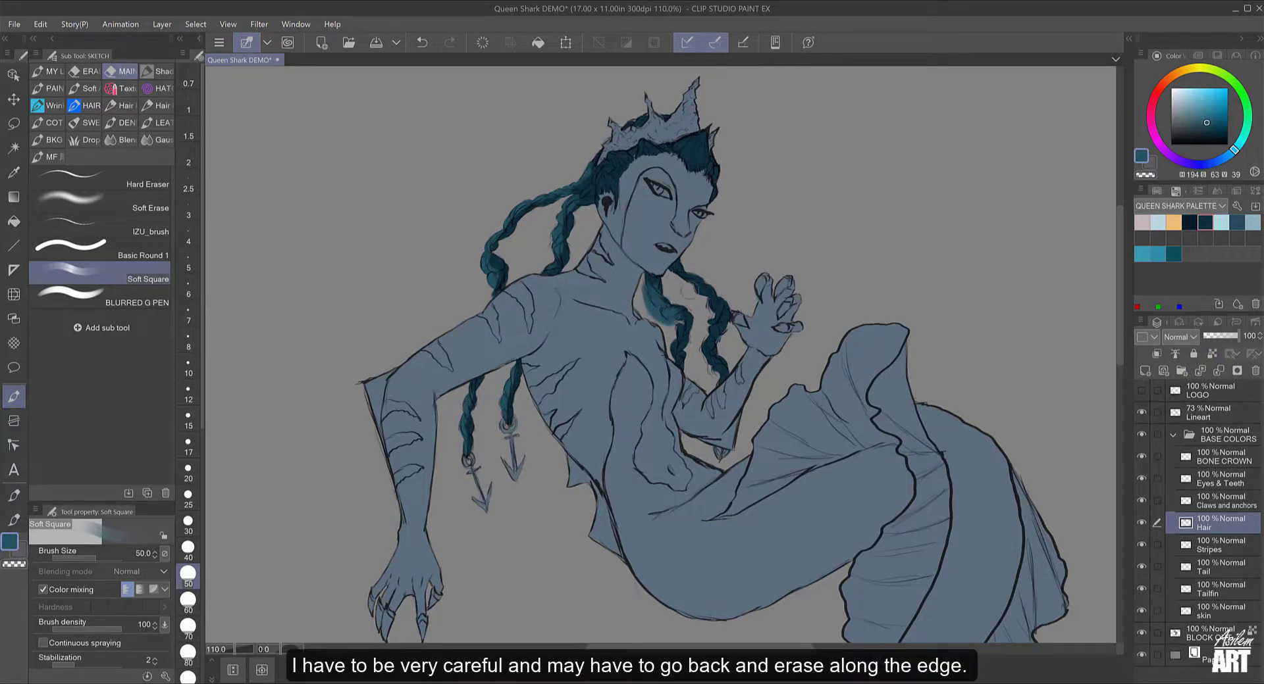
mouse_move(681, 275)
mouse_down()
mouse_move(649, 310)
mouse_move(649, 294)
mouse_move(664, 320)
mouse_up()
click(146, 185)
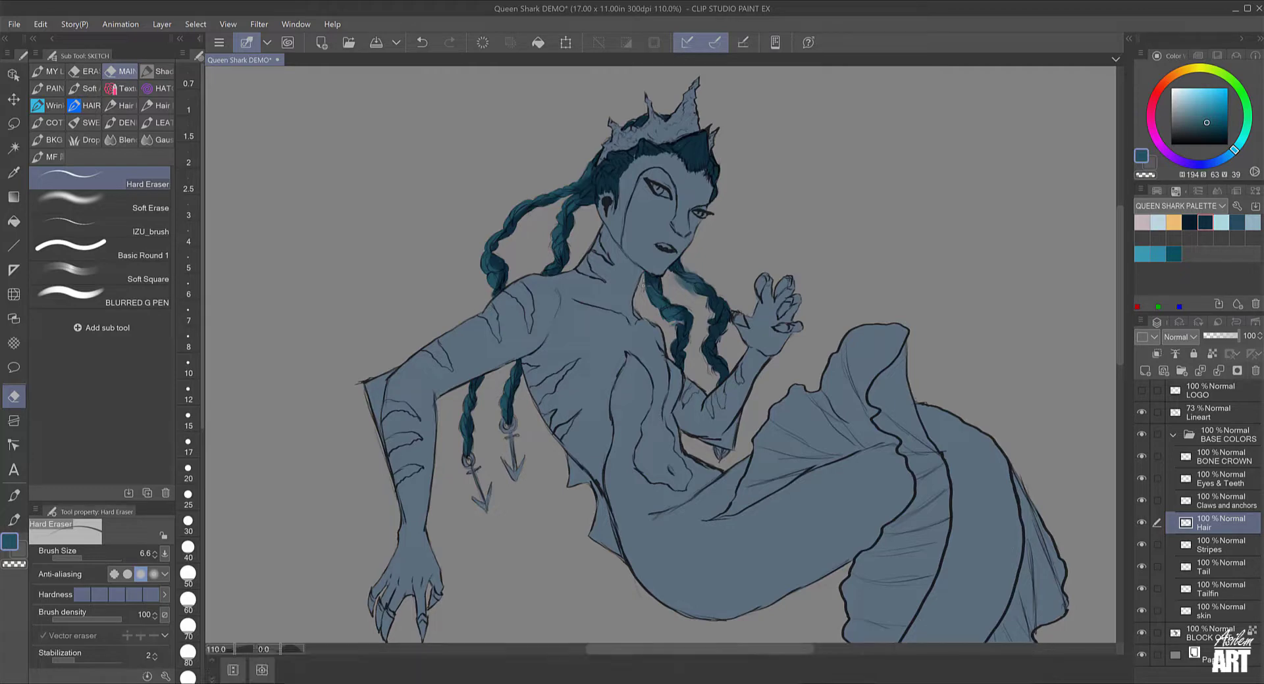
Step: Undo the teal highlights and the erasing on the Hair layer's braids
key(ctrl+z)
key(ctrl+z)
key(ctrl+z)
key(ctrl+z)
key(ctrl+z)
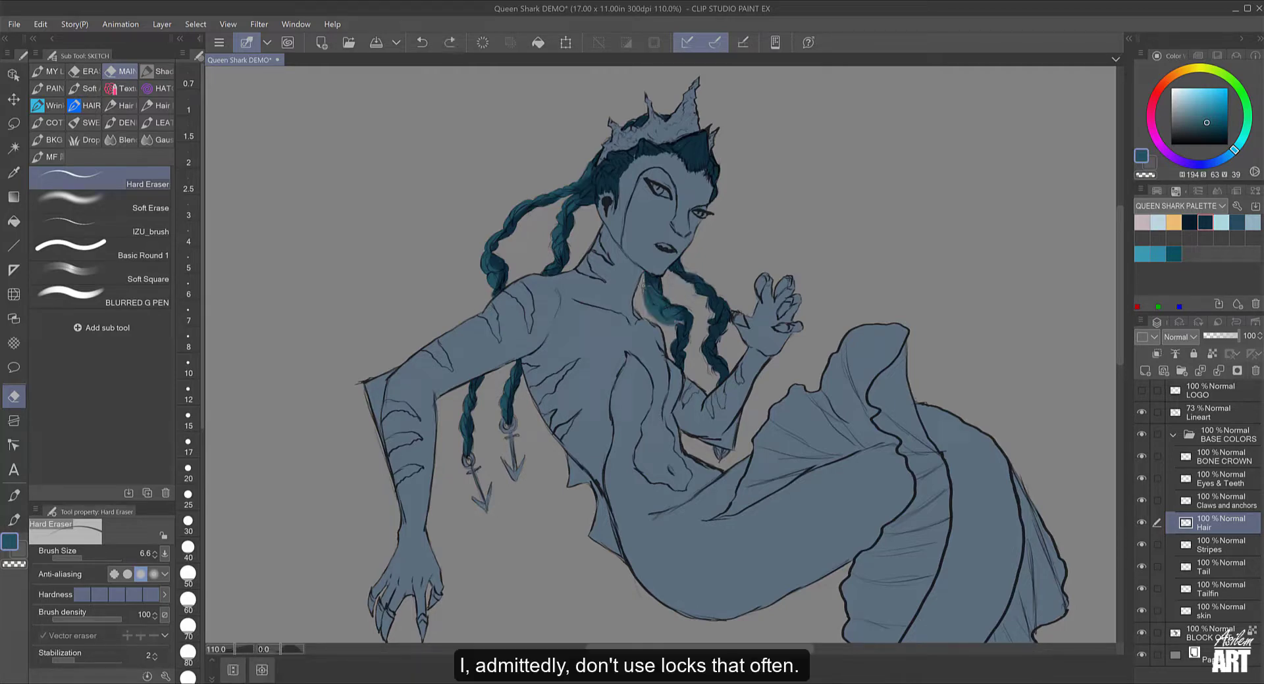
click(1211, 354)
key(ctrl+z)
key(ctrl+z)
key(ctrl+z)
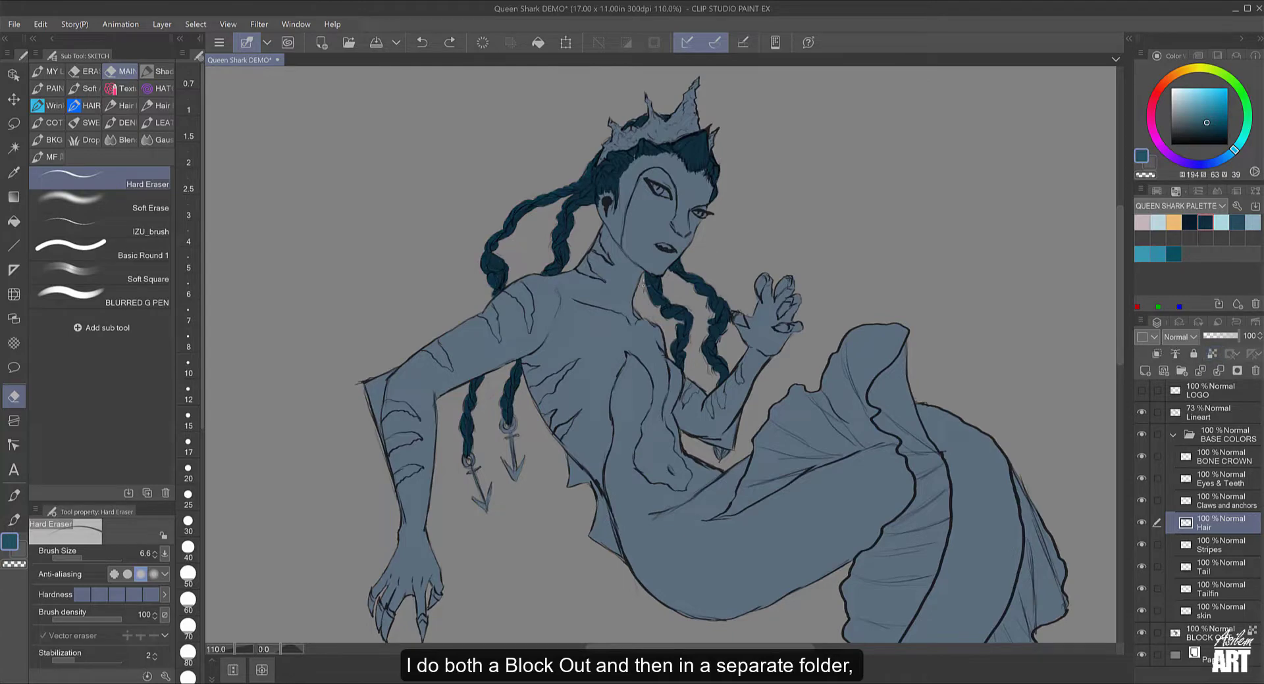
Step: Hide the Hair layer and collapse the BASE COLORS folder
click(1142, 519)
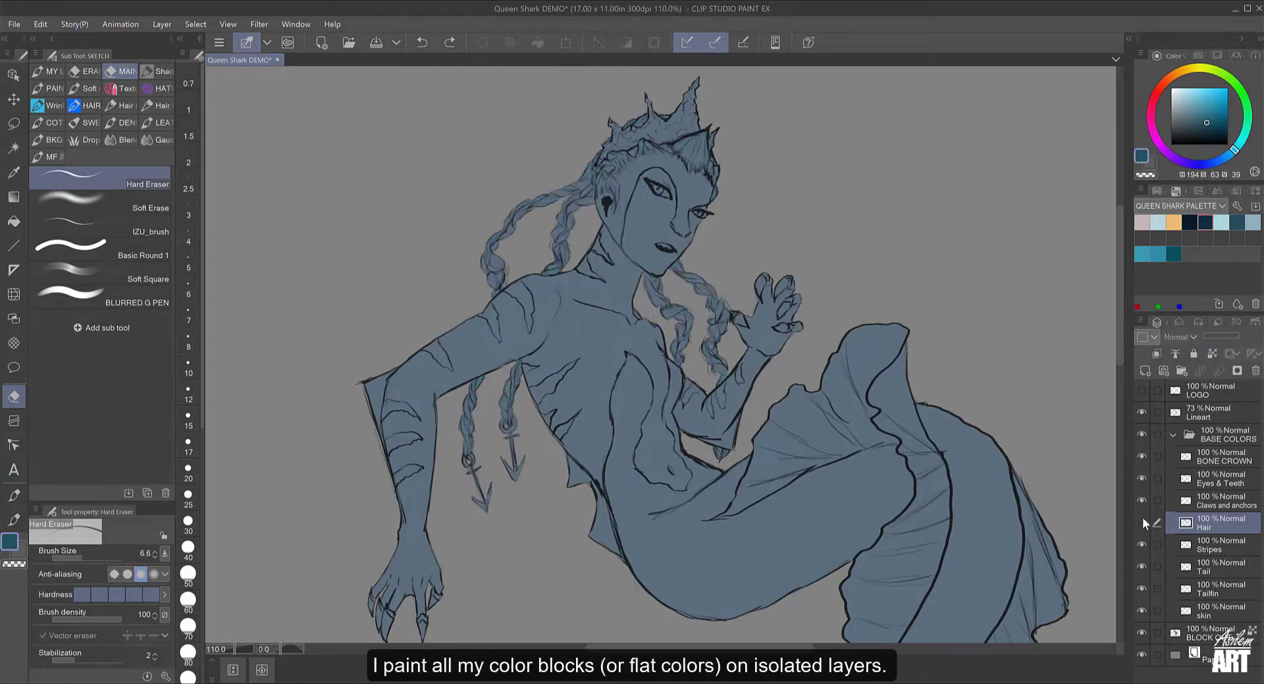
click(1174, 434)
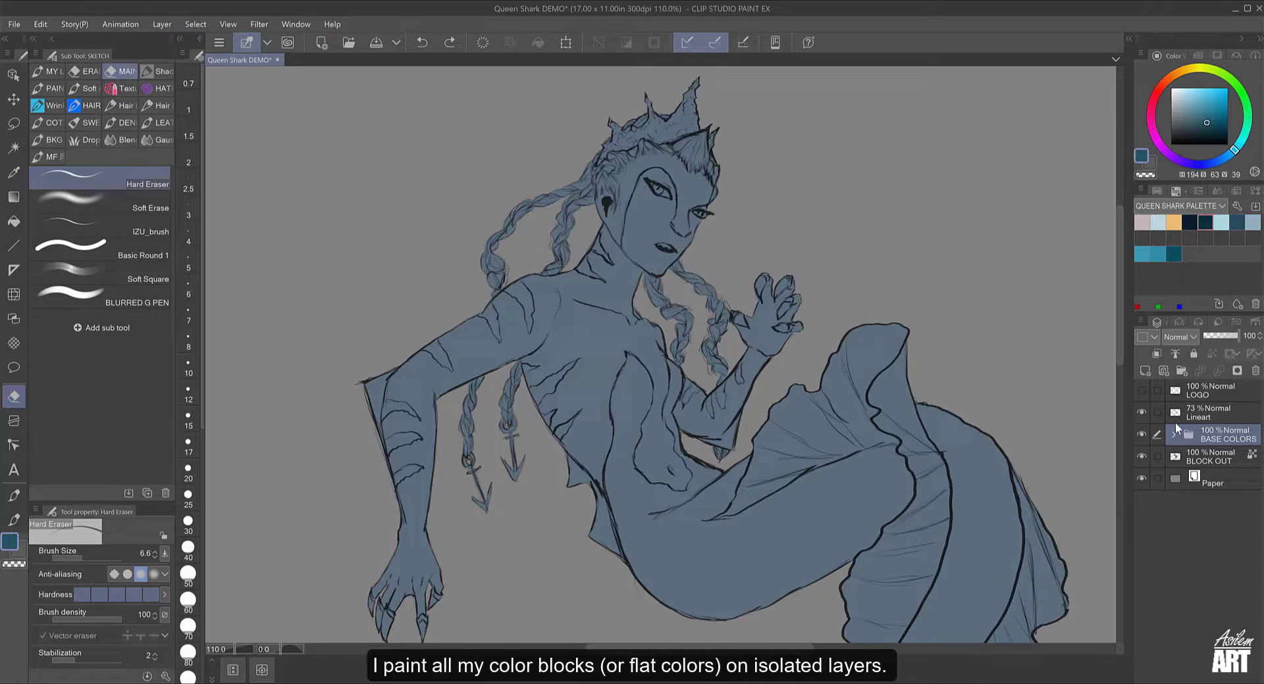
scroll(677, 296, down, 2)
scroll(661, 280, down, 3)
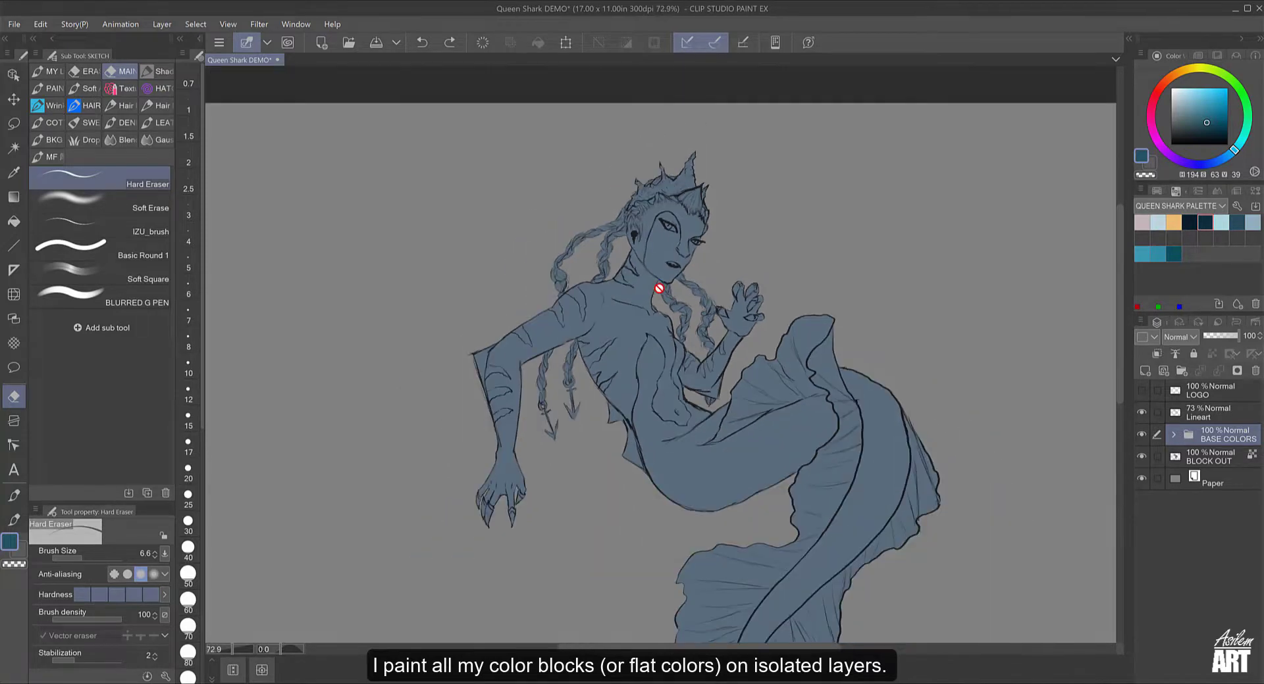
drag(703, 378, 652, 302)
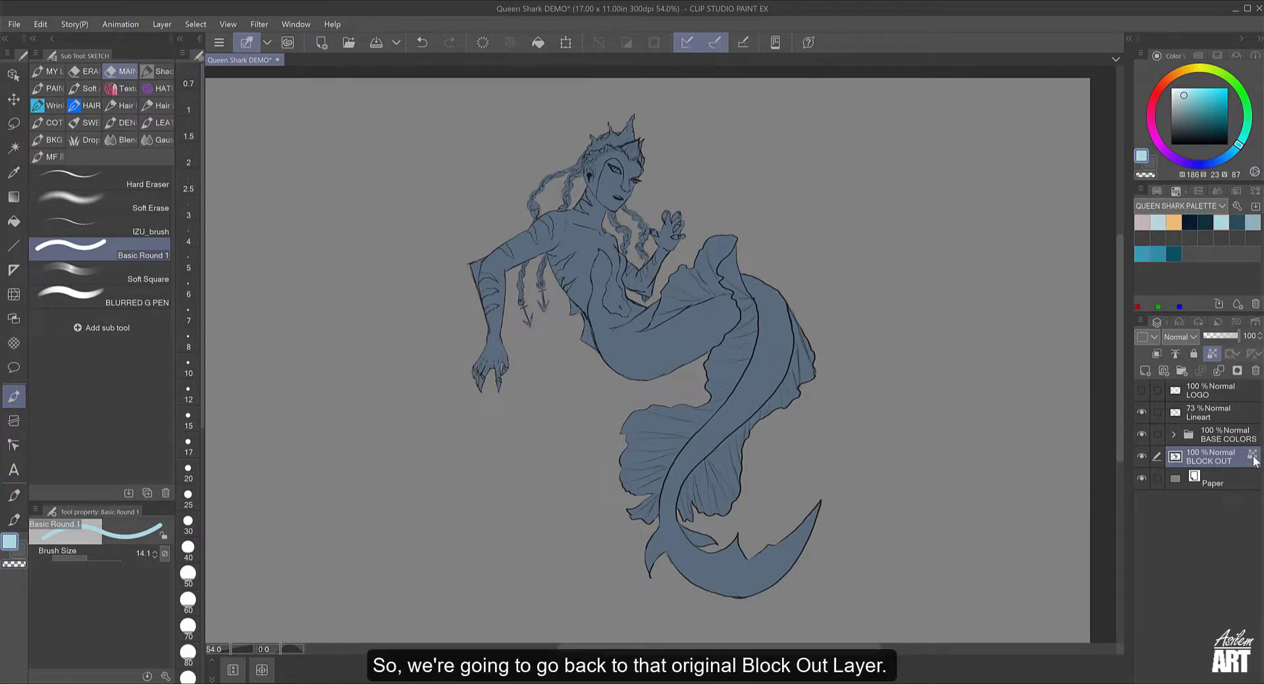
Step: Unlock the BLOCK OUT layer's transparent pixels and add a new layer above it, clipped to the layer below
click(1217, 350)
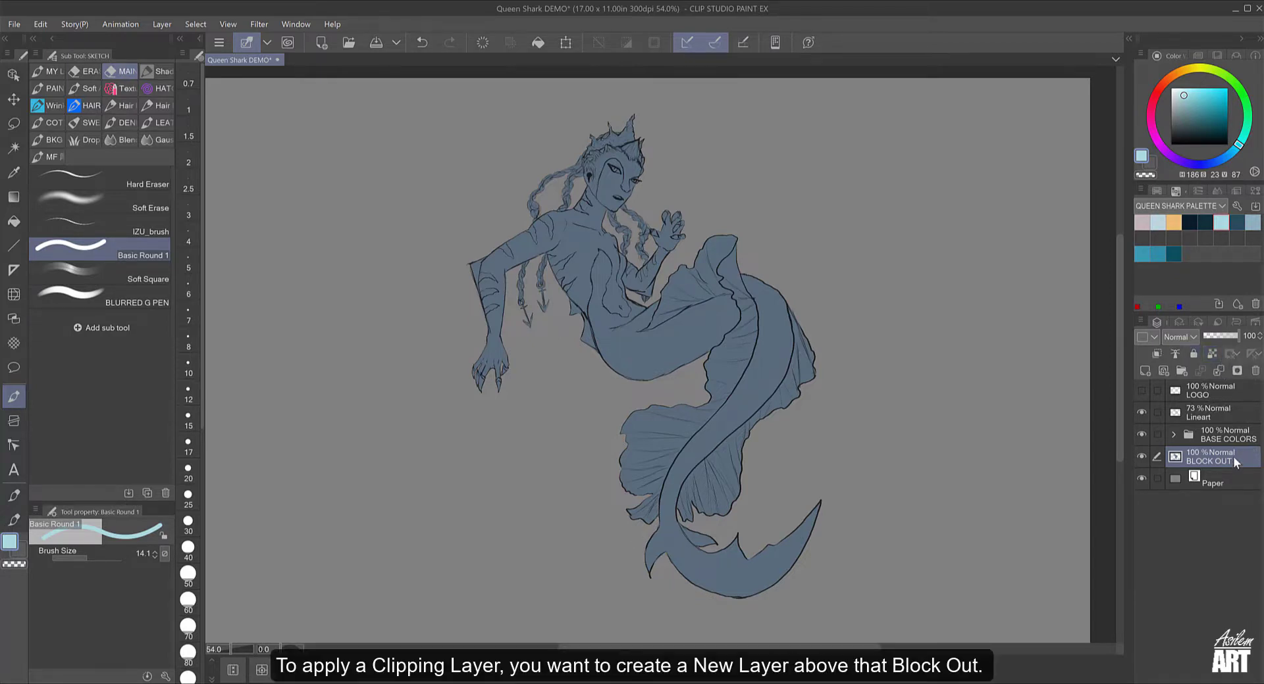
click(1143, 373)
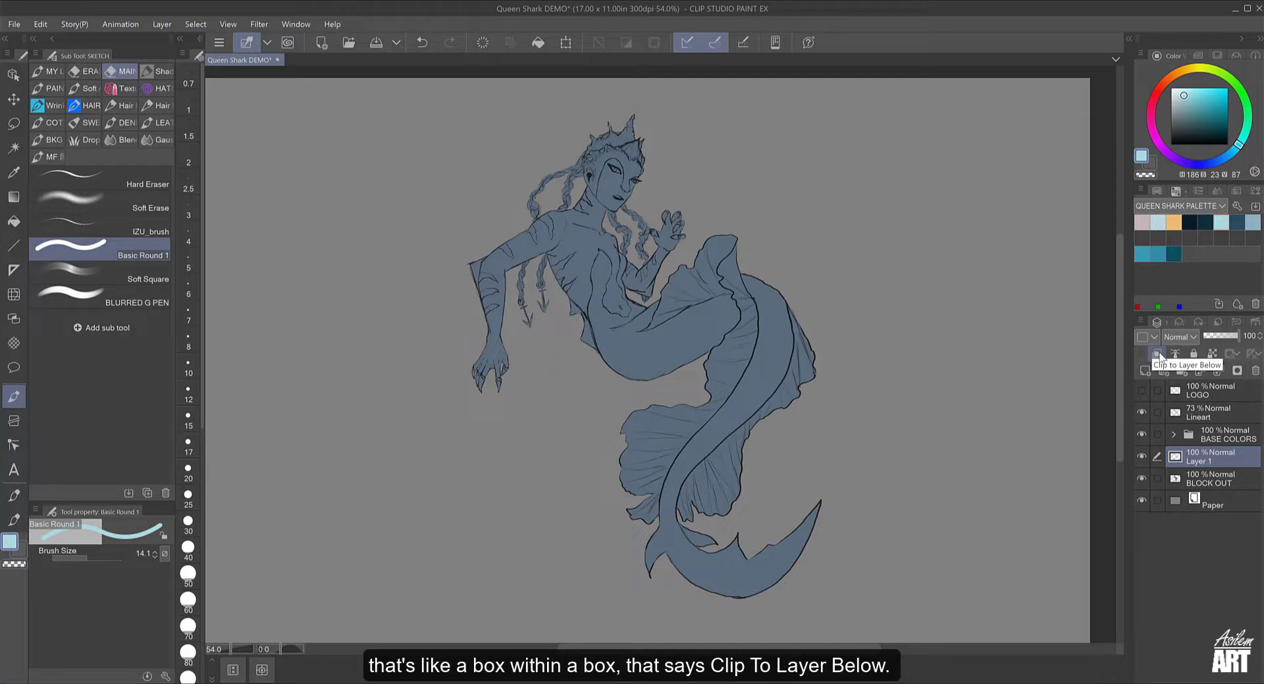
click(1158, 355)
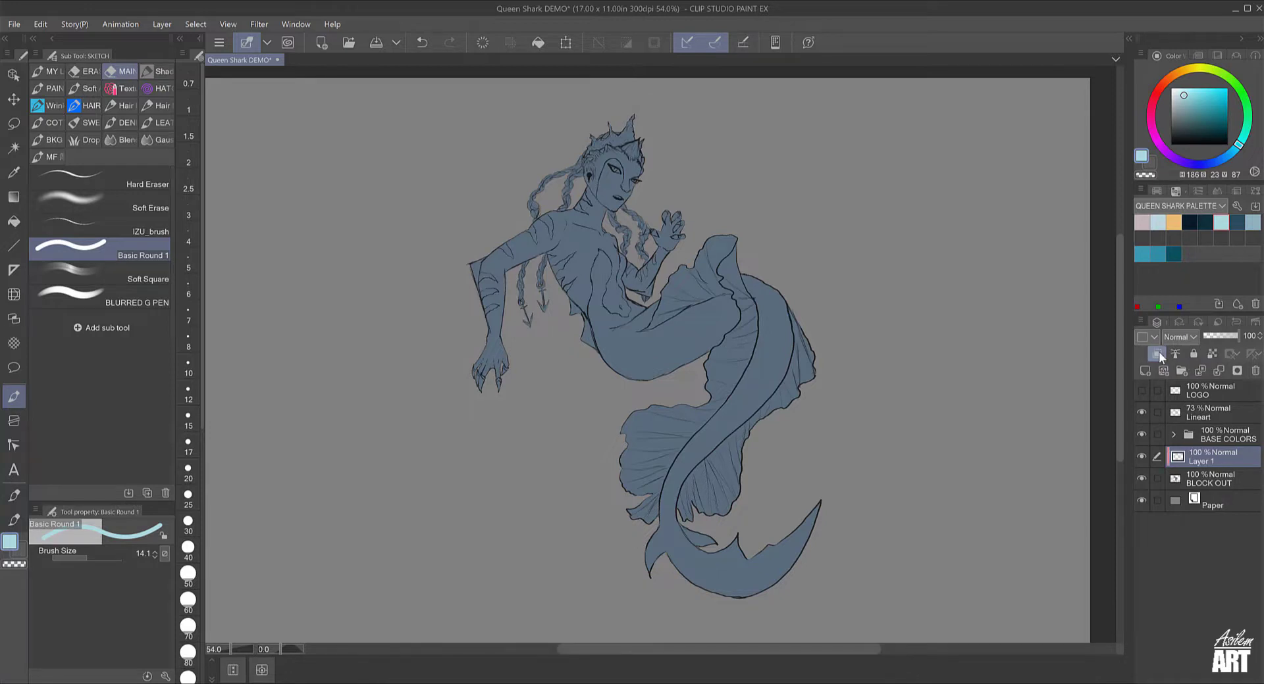
Step: Replace a trial stroke with light blue across the lower left tail fin on the clipped layer, using Basic Round at size 39.9
mouse_move(658, 257)
mouse_down()
mouse_move(777, 375)
mouse_move(658, 514)
mouse_move(737, 586)
mouse_up()
key(ctrl+z)
click(94, 557)
mouse_move(631, 411)
mouse_down()
mouse_move(658, 487)
mouse_move(684, 411)
mouse_up()
Step: Add a second clipped layer and paint dark blue along the lower tail and its end fluke
click(1145, 370)
click(1157, 356)
click(1236, 223)
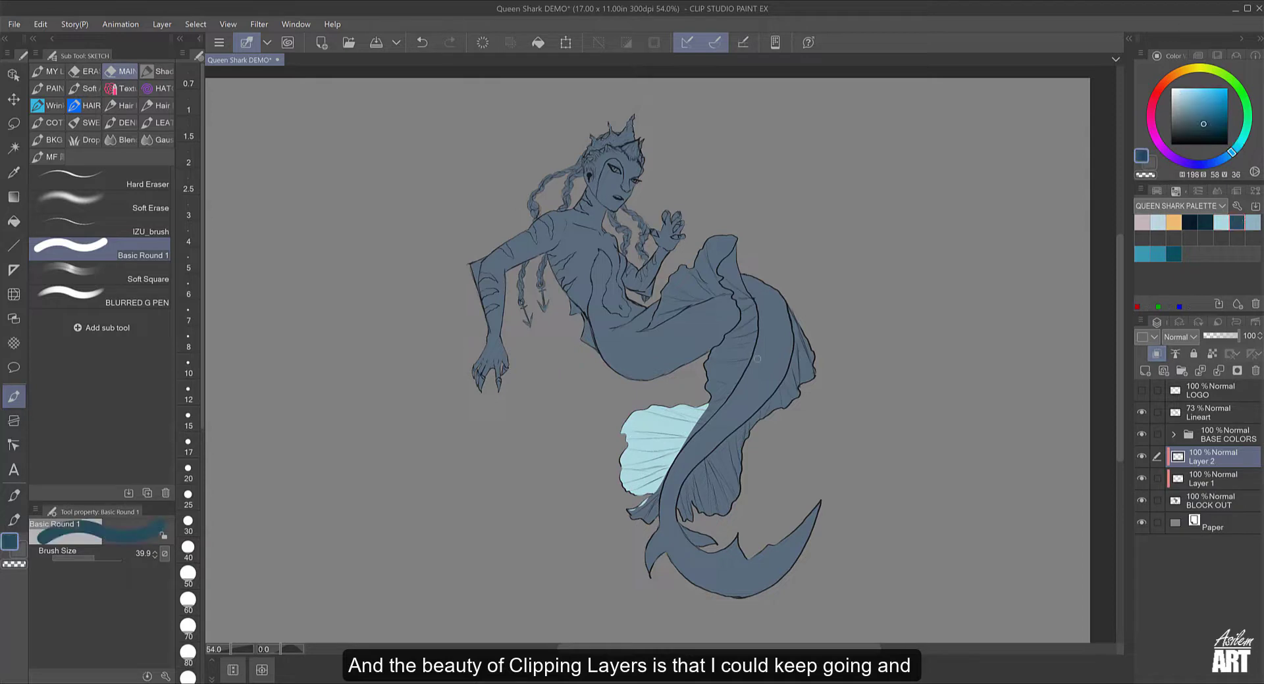
mouse_move(767, 364)
mouse_down()
mouse_move(666, 499)
mouse_move(674, 544)
mouse_move(757, 583)
mouse_move(819, 546)
mouse_move(667, 533)
mouse_move(672, 484)
mouse_up()
Step: Add a third clipped layer and paint pale grey-blue over the upper body
click(1144, 370)
click(1158, 355)
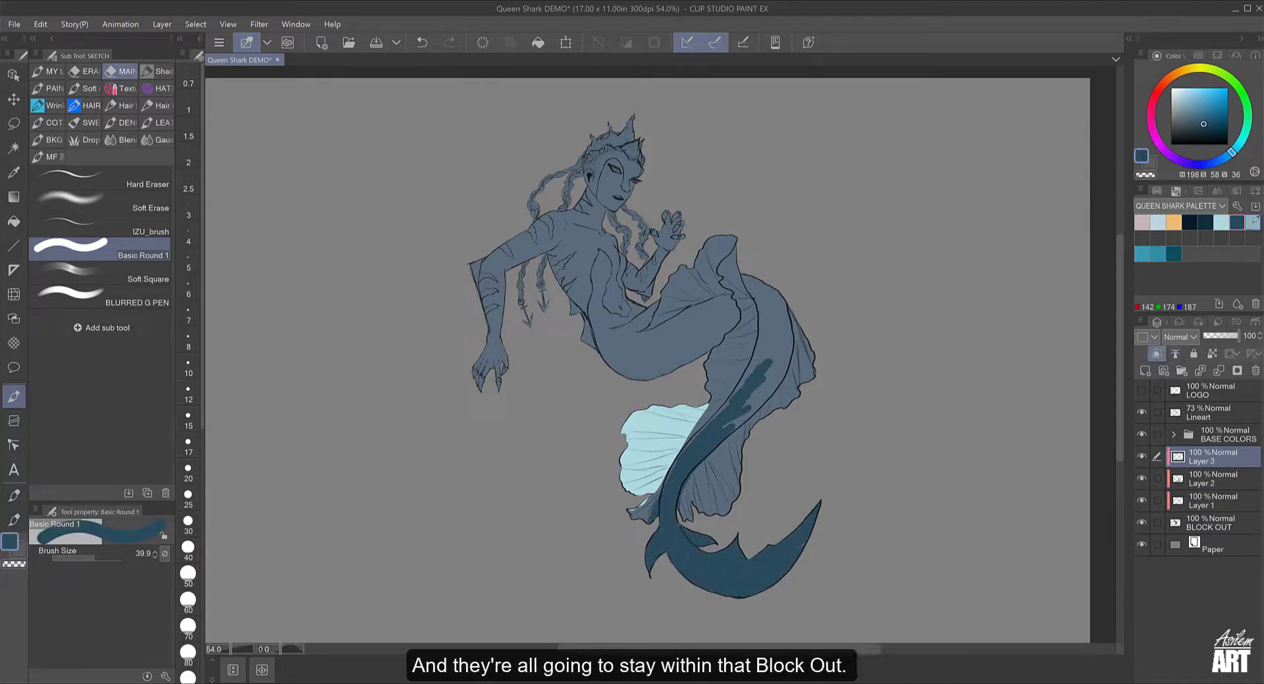
click(1252, 222)
mouse_move(576, 262)
mouse_down()
mouse_move(570, 314)
mouse_move(584, 253)
mouse_move(553, 217)
mouse_move(600, 190)
mouse_move(514, 263)
mouse_up()
Step: Delete the three clipped trial layers above BLOCK OUT
click(1255, 372)
click(650, 261)
click(1255, 373)
click(650, 261)
click(1255, 372)
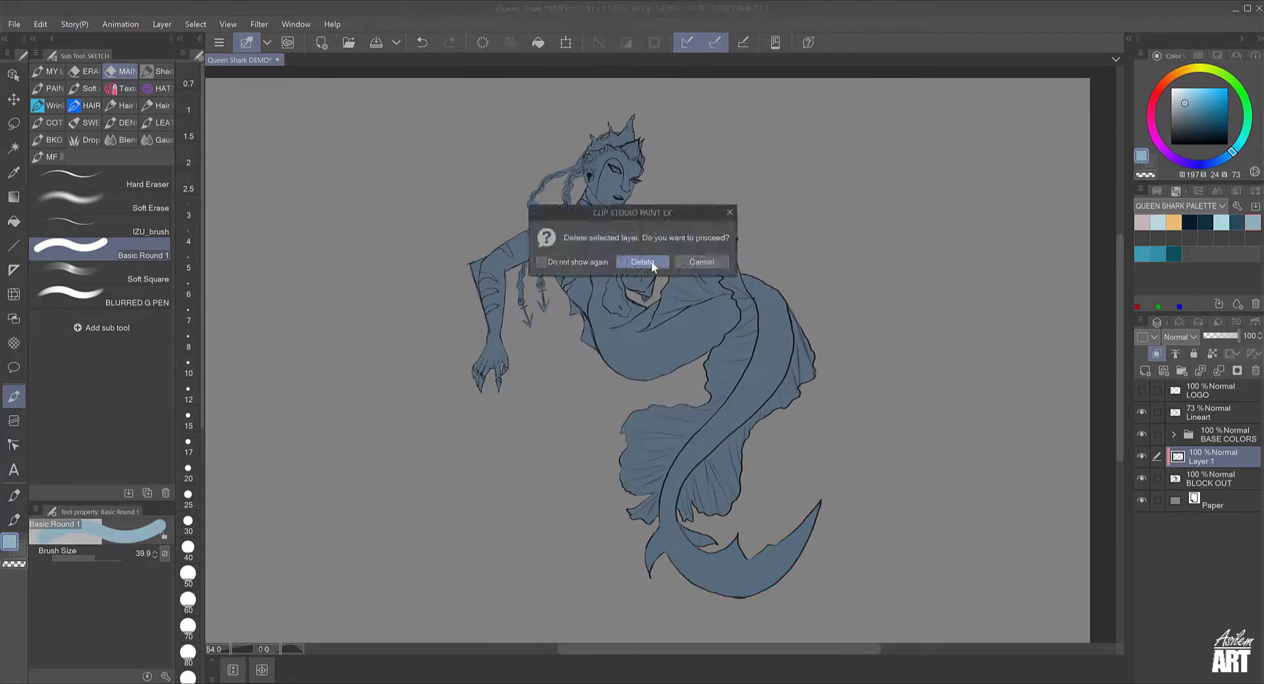
click(650, 261)
Step: Clip the BASE COLORS folder to the BLOCK OUT layer and expand the folder
click(1183, 436)
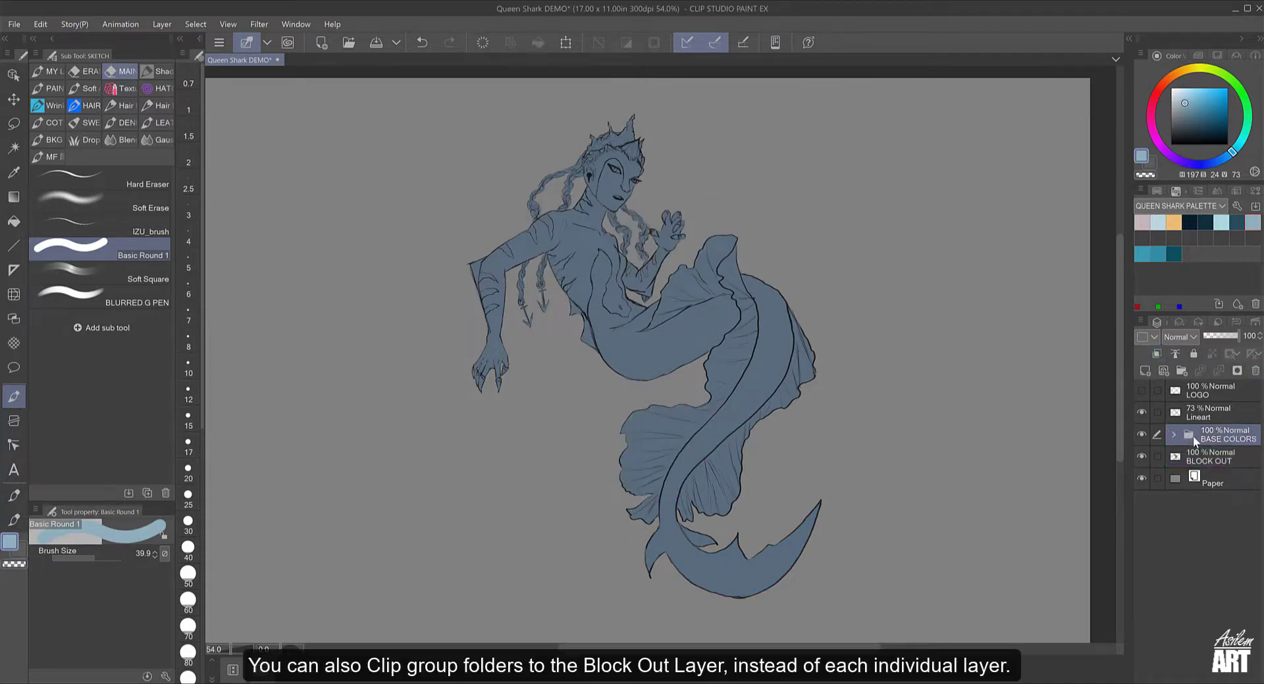
click(1156, 354)
click(1176, 435)
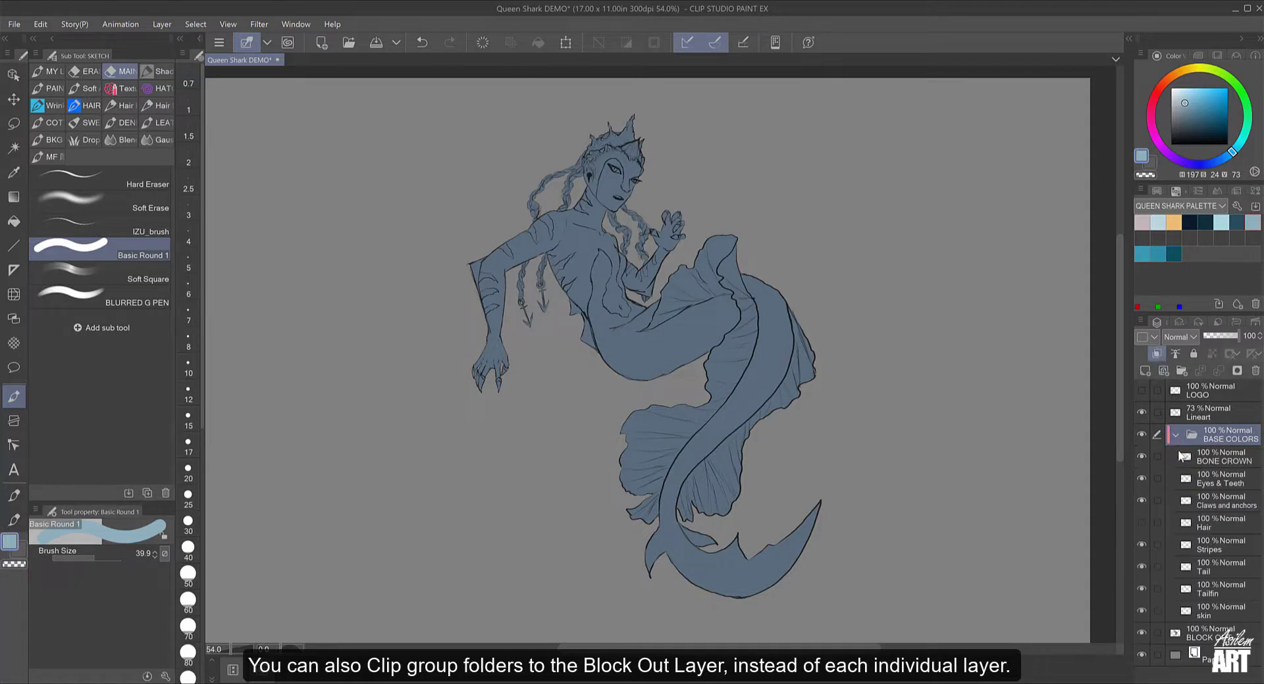
Step: Paint the face, arms and torso pale grey-blue on the skin layer
click(1211, 609)
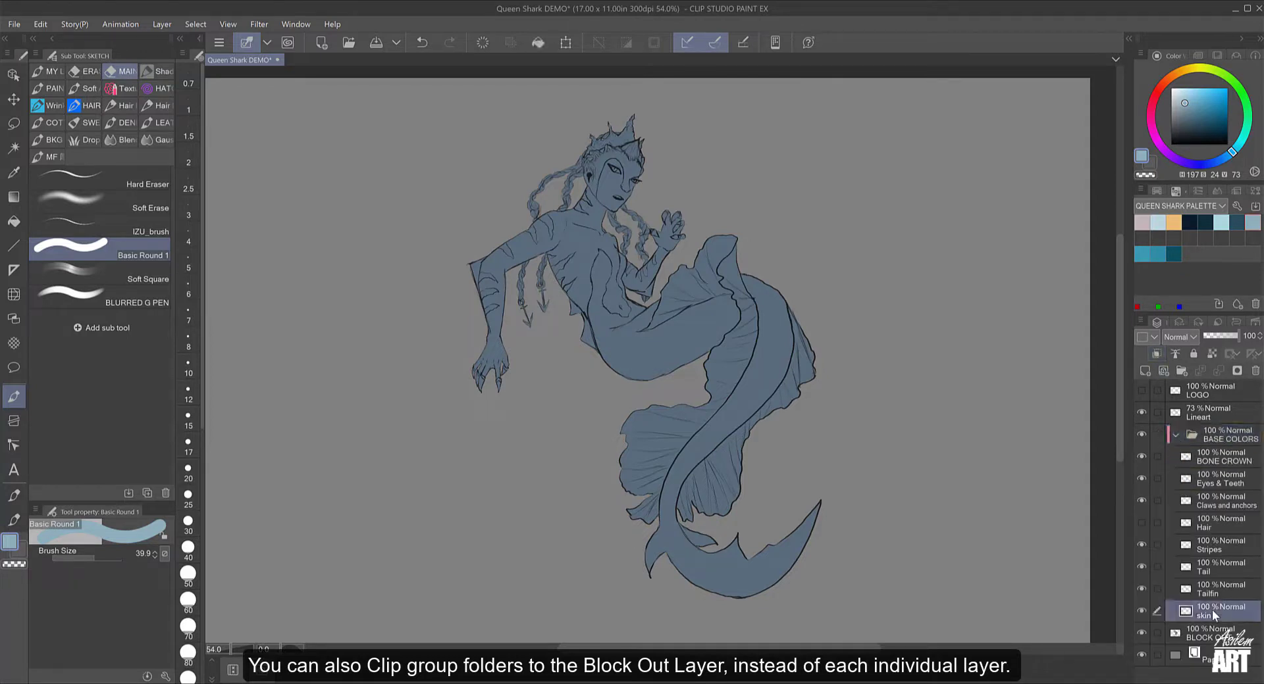
mouse_move(492, 369)
mouse_down()
mouse_move(560, 227)
mouse_move(609, 309)
mouse_move(672, 227)
mouse_up()
key([)
Step: Fill the belly markings and the whole tail body with dark blue on the Tailfin layer using the Basic Round brush
click(1236, 592)
click(1237, 223)
mouse_move(596, 263)
mouse_down()
mouse_move(625, 368)
mouse_move(632, 283)
mouse_up()
scroll(662, 314, up, 3)
drag(632, 408, 776, 296)
key([)
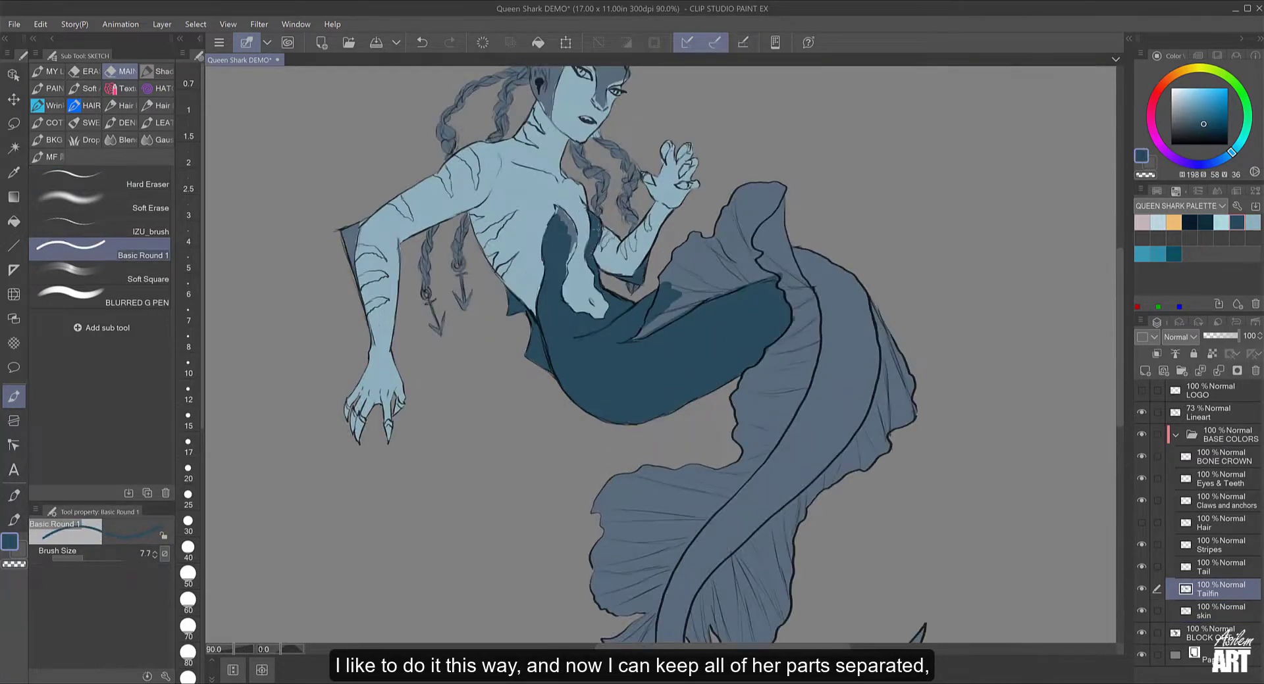
drag(571, 213, 565, 263)
click(147, 188)
click(143, 251)
drag(773, 263, 592, 454)
drag(593, 500, 777, 579)
Step: Paint all the ruffled tail fins light blue on the Tail layer with the Basic Round brush
click(1217, 567)
click(1221, 223)
scroll(663, 356, down, 3)
drag(714, 375, 639, 461)
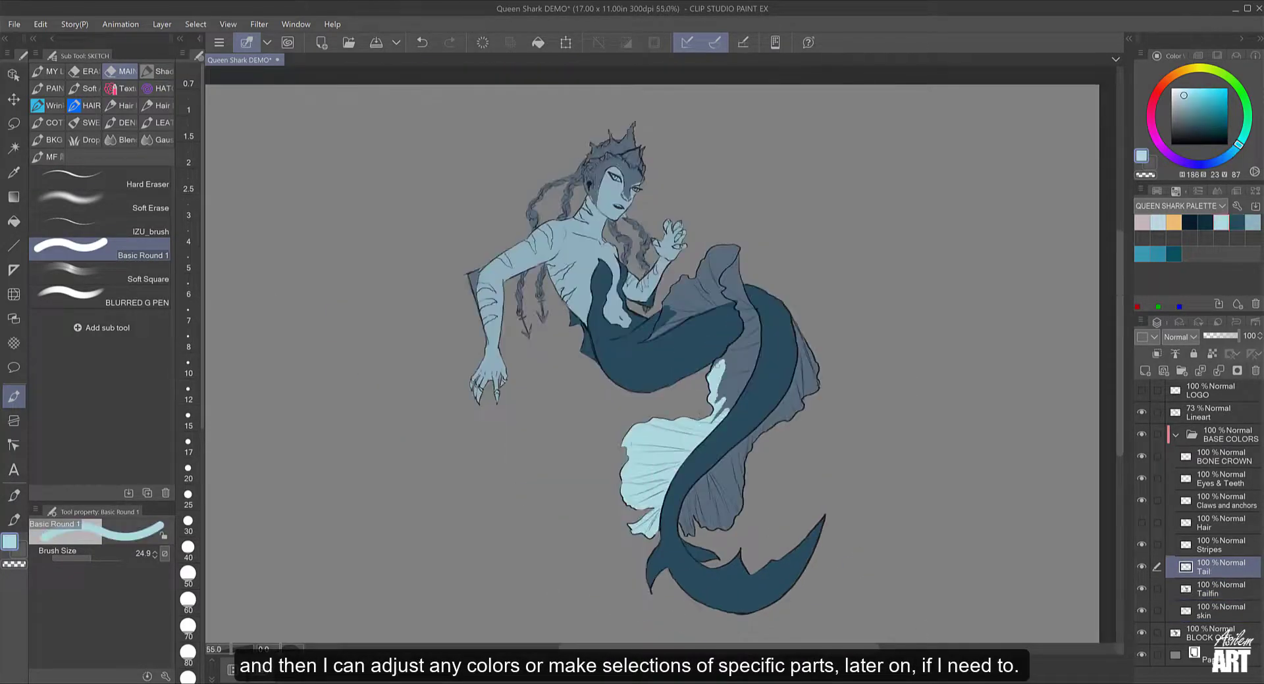
drag(741, 256, 688, 297)
drag(797, 329, 806, 401)
drag(740, 448, 697, 523)
Step: Paint the dark blue face marking and the stripes on the raised forearm and torso on the Stripes layer
click(1217, 545)
click(1236, 223)
scroll(662, 314, up, 3)
click(85, 560)
mouse_move(589, 211)
mouse_down()
mouse_move(632, 145)
mouse_move(655, 211)
mouse_up()
click(82, 558)
mouse_move(656, 350)
mouse_down()
mouse_move(660, 366)
mouse_move(688, 372)
mouse_up()
drag(705, 329, 700, 349)
click(148, 254)
drag(558, 376, 539, 397)
drag(556, 329, 519, 358)
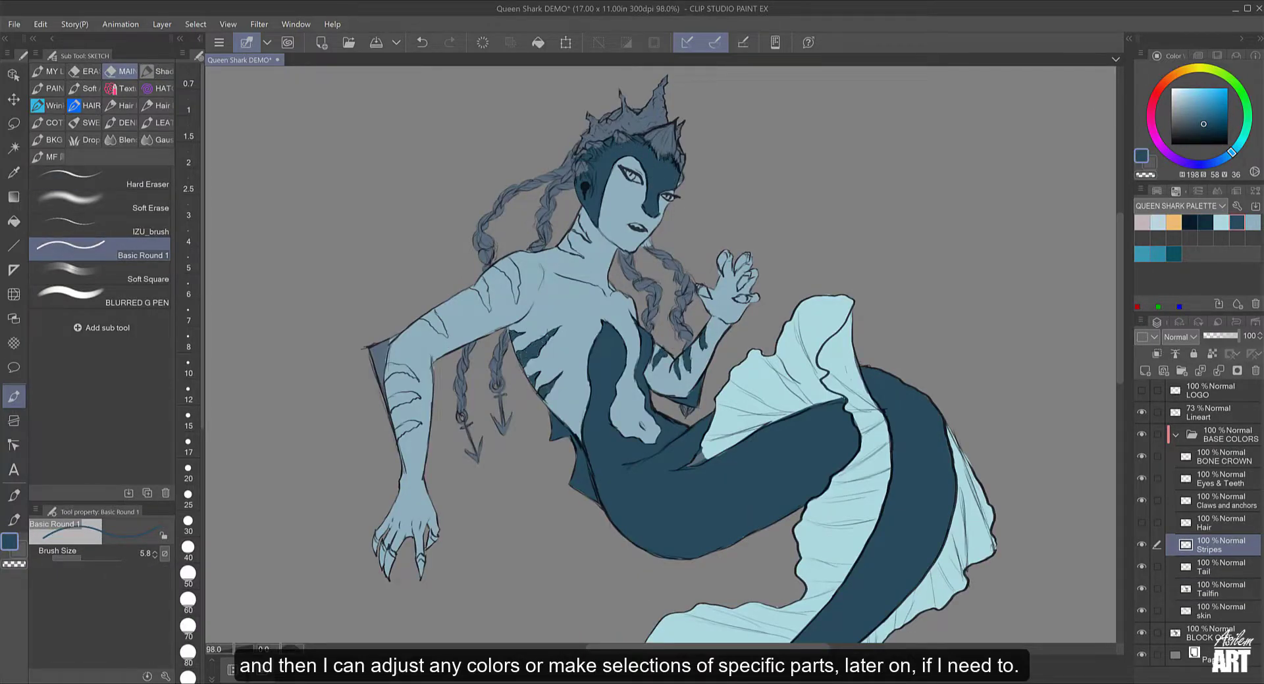
Step: Paint the dark blue stripes on the neck, shoulder and lowered arm with the Basic Round brush at size 7.0
drag(572, 230, 581, 255)
click(188, 314)
mouse_move(504, 260)
mouse_down()
mouse_move(519, 283)
mouse_move(508, 305)
mouse_up()
mouse_move(468, 285)
mouse_down()
mouse_move(479, 295)
mouse_move(444, 336)
mouse_up()
drag(472, 280, 488, 310)
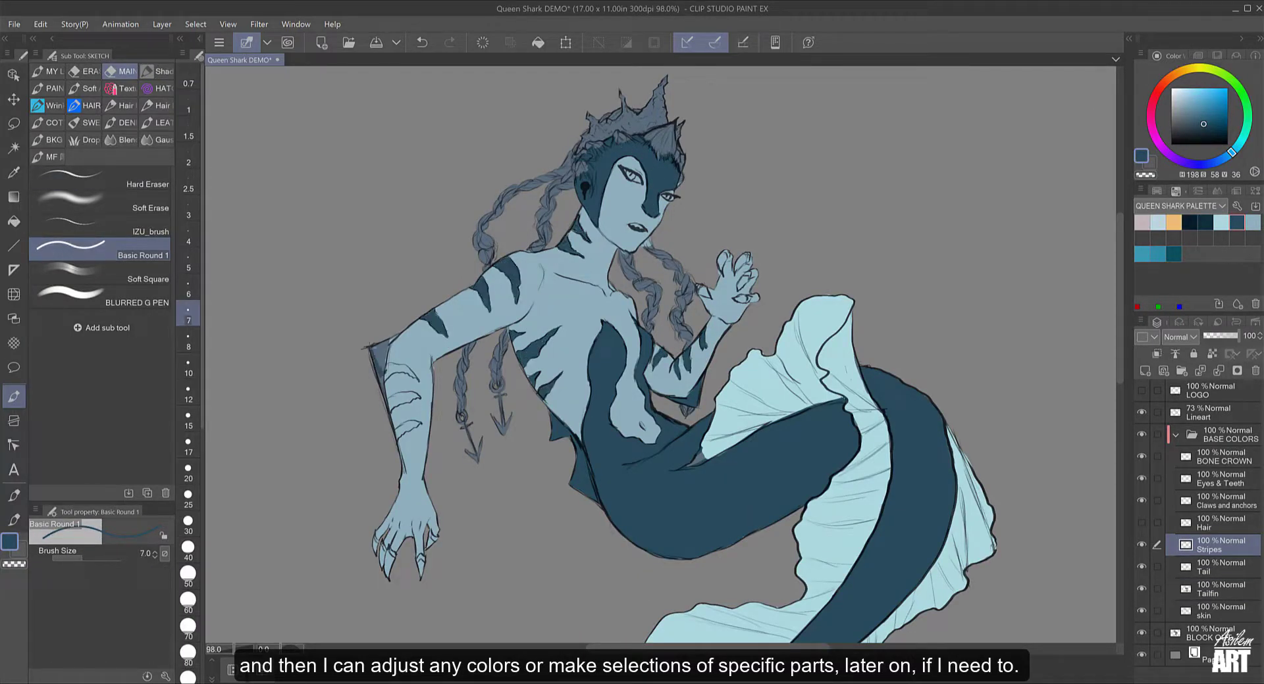
mouse_move(372, 337)
mouse_down()
mouse_move(393, 401)
mouse_move(416, 379)
mouse_up()
drag(391, 398, 417, 399)
Step: Show the Hair layer and paint the claws and braid anchors very dark navy on the Claws and anchors layer
click(1141, 524)
click(1225, 502)
click(1189, 222)
drag(727, 253, 722, 274)
drag(500, 391, 504, 433)
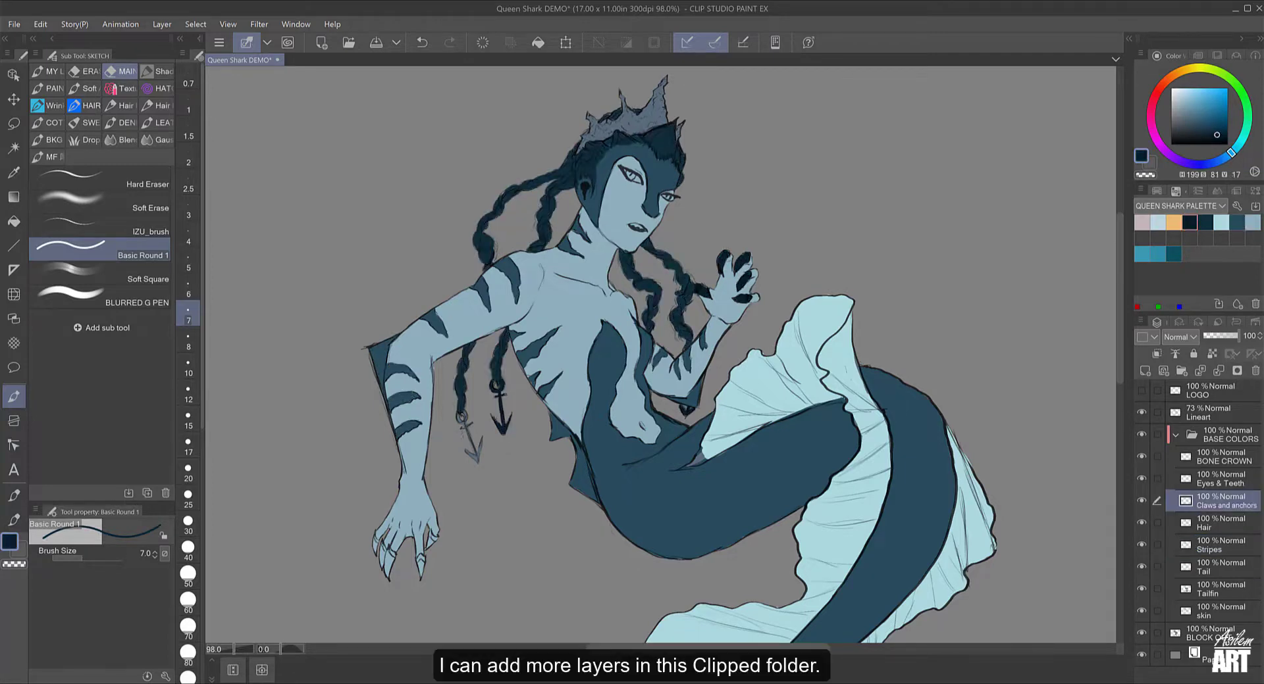
drag(378, 538, 389, 576)
Step: Colour the eyes yellow-orange on the Eyes & Teeth layer and the crown pale pink on the BONE CROWN layer
click(1221, 479)
click(1174, 222)
click(1224, 457)
click(1142, 222)
click(1221, 523)
click(98, 178)
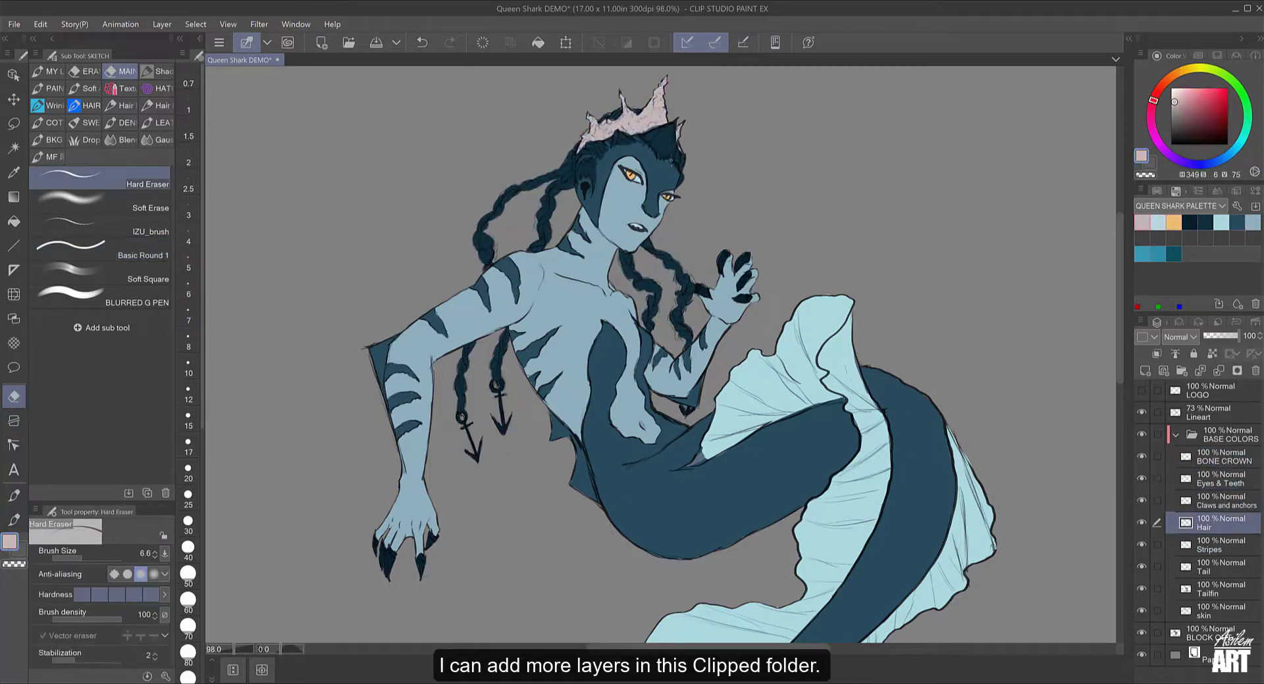
Step: Set the blending mode of Layer 1, above BONE CROWN in the BASE COLORS folder, to Multiply
click(99, 250)
click(1221, 567)
click(1221, 475)
click(1192, 340)
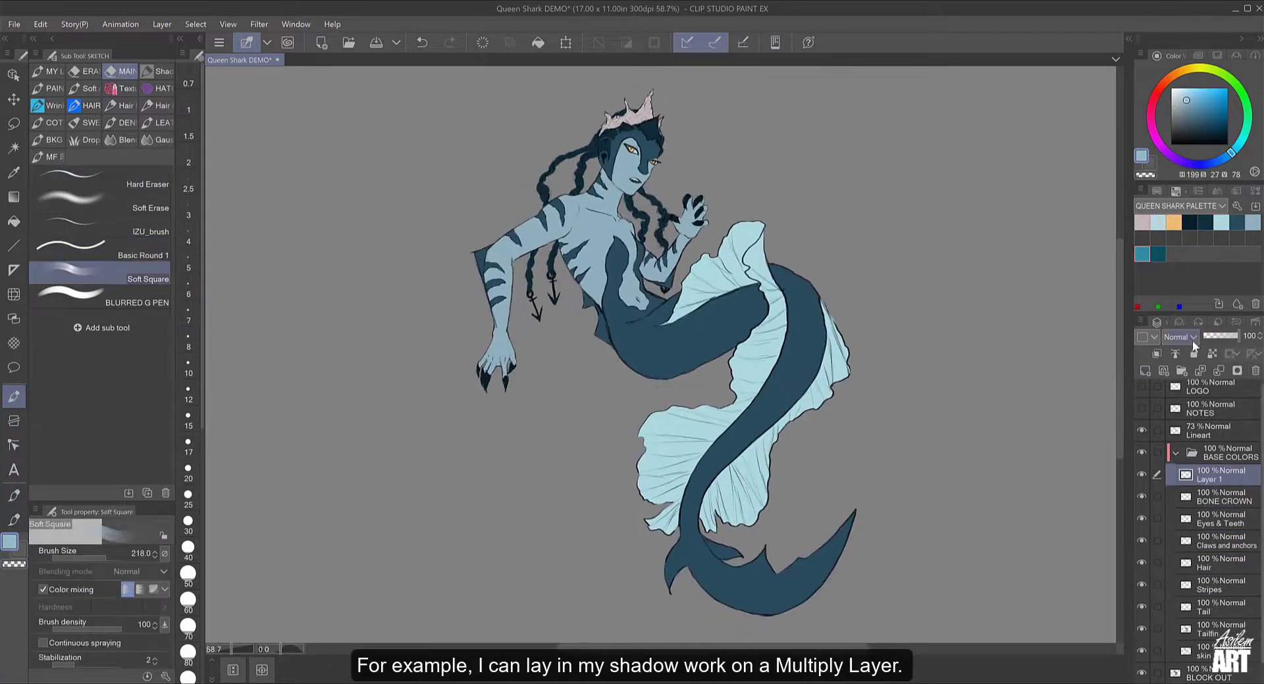
click(1192, 366)
Step: Paint blue shadows over the torso, arms, face, crown and tail on the Multiply layer with the Soft Square brush
mouse_move(584, 278)
mouse_down()
mouse_move(589, 293)
mouse_move(688, 329)
mouse_move(634, 373)
mouse_up()
drag(566, 237, 681, 289)
drag(688, 211, 661, 270)
mouse_move(592, 191)
mouse_down()
mouse_move(632, 145)
mouse_move(566, 223)
mouse_up()
mouse_move(743, 312)
mouse_down()
mouse_move(793, 323)
mouse_move(691, 500)
mouse_up()
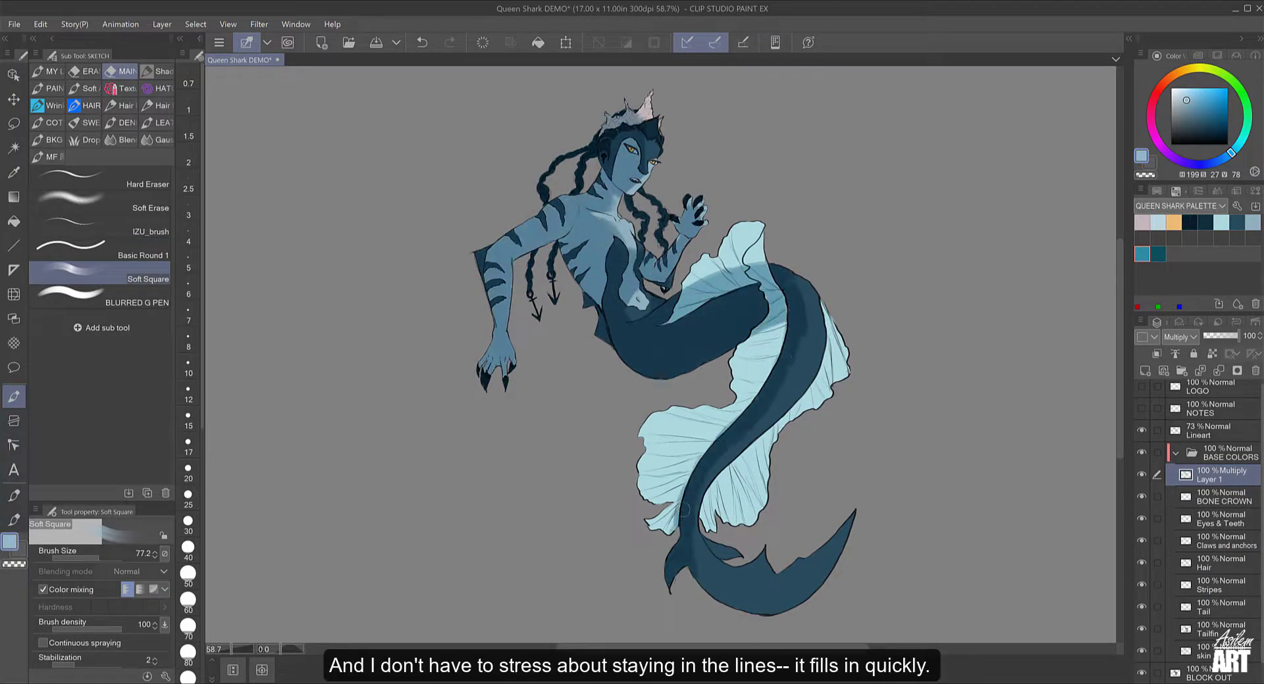
mouse_move(802, 315)
mouse_down()
mouse_move(717, 469)
mouse_move(737, 593)
mouse_move(845, 533)
mouse_up()
drag(641, 95, 651, 119)
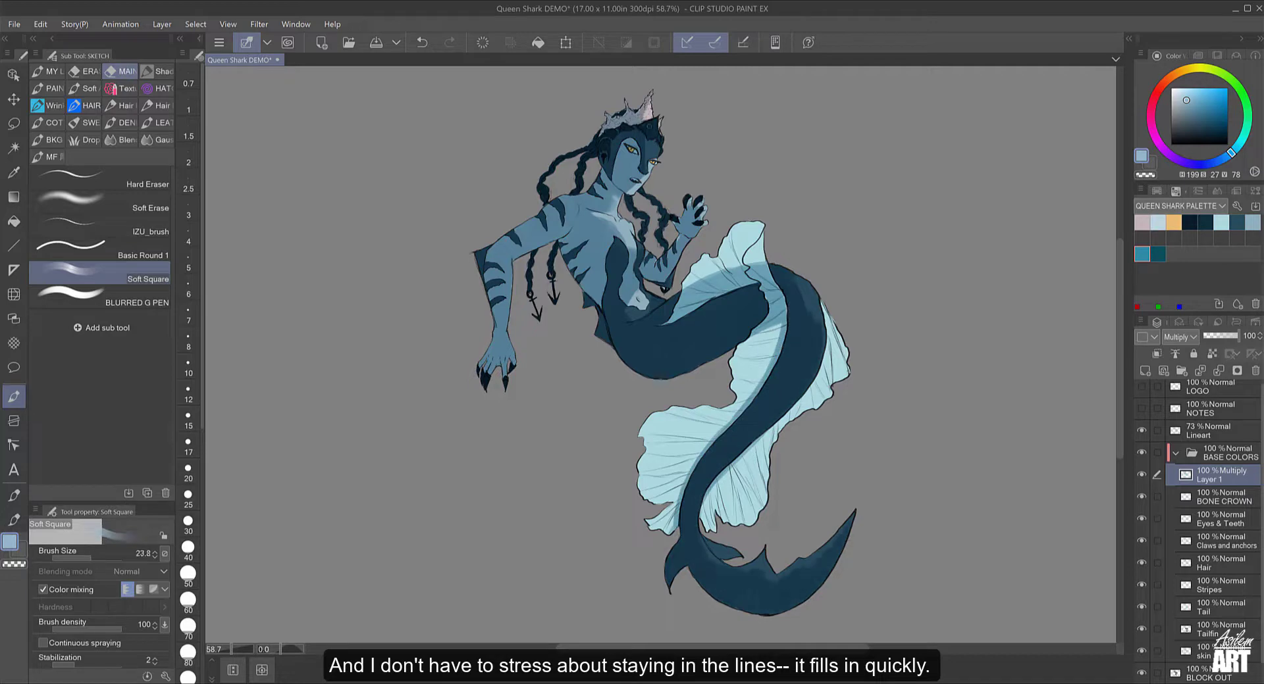
Step: Save the document and reduce the Soft Square brush size to 12.9
key(e)
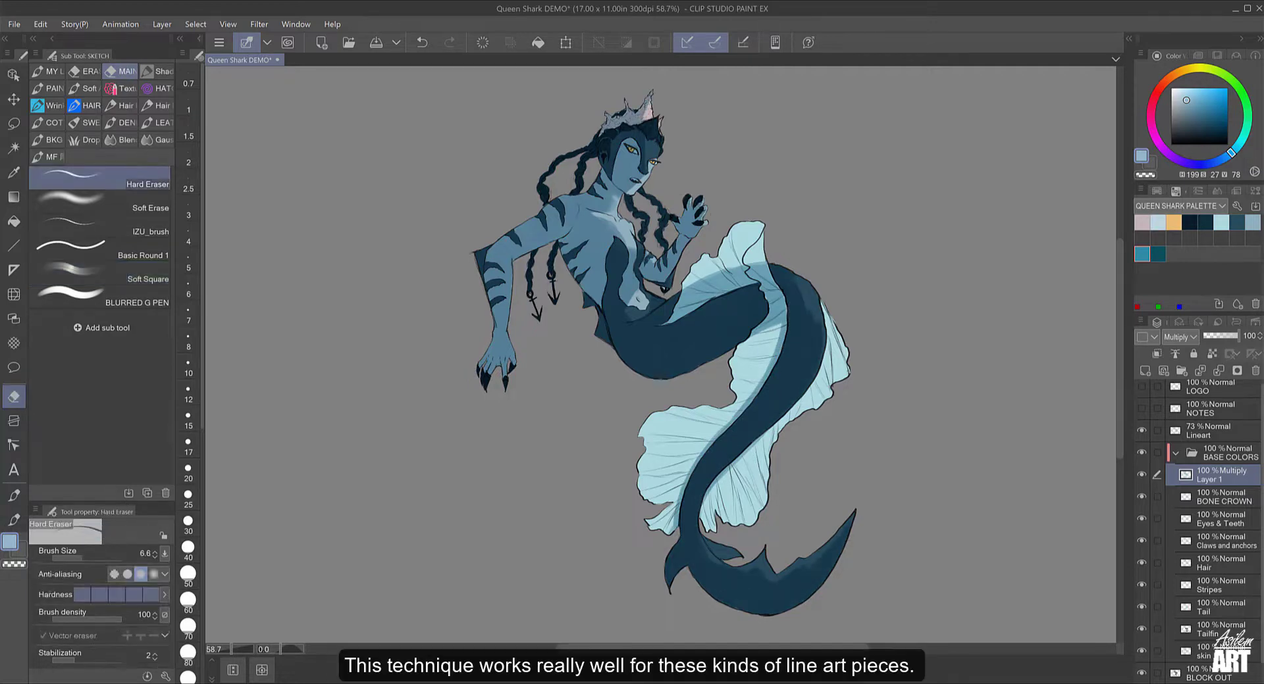
key(b)
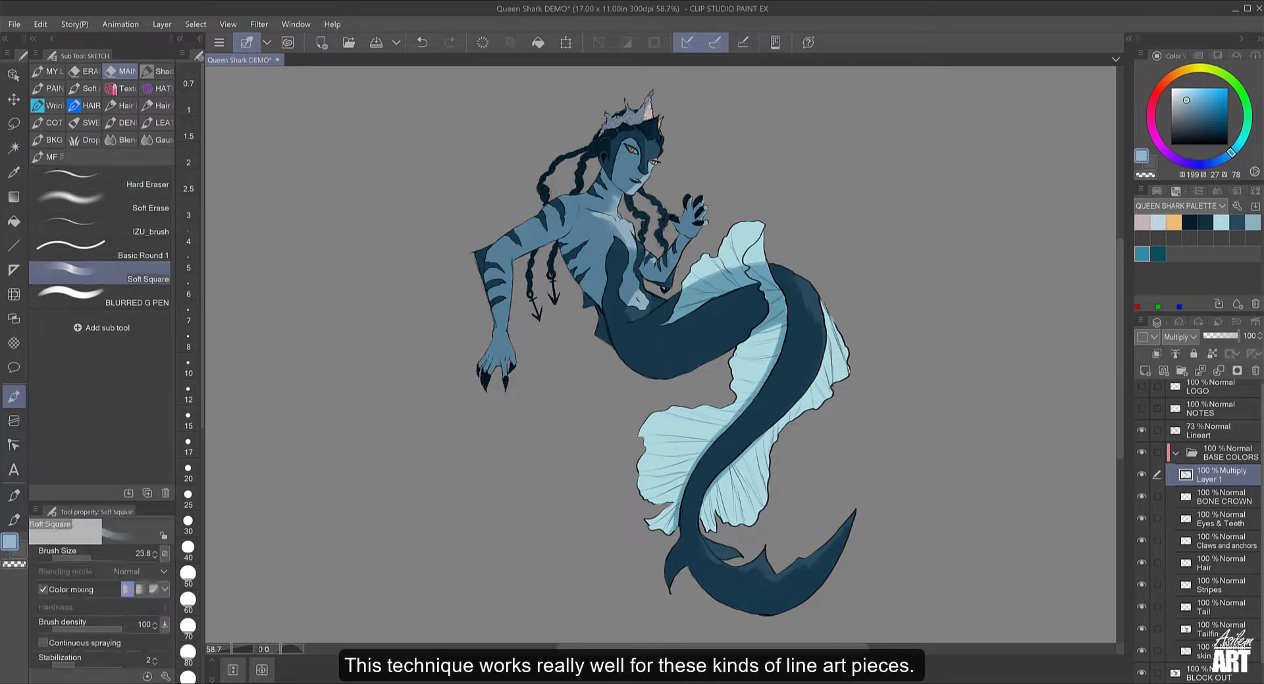
key(ctrl+s)
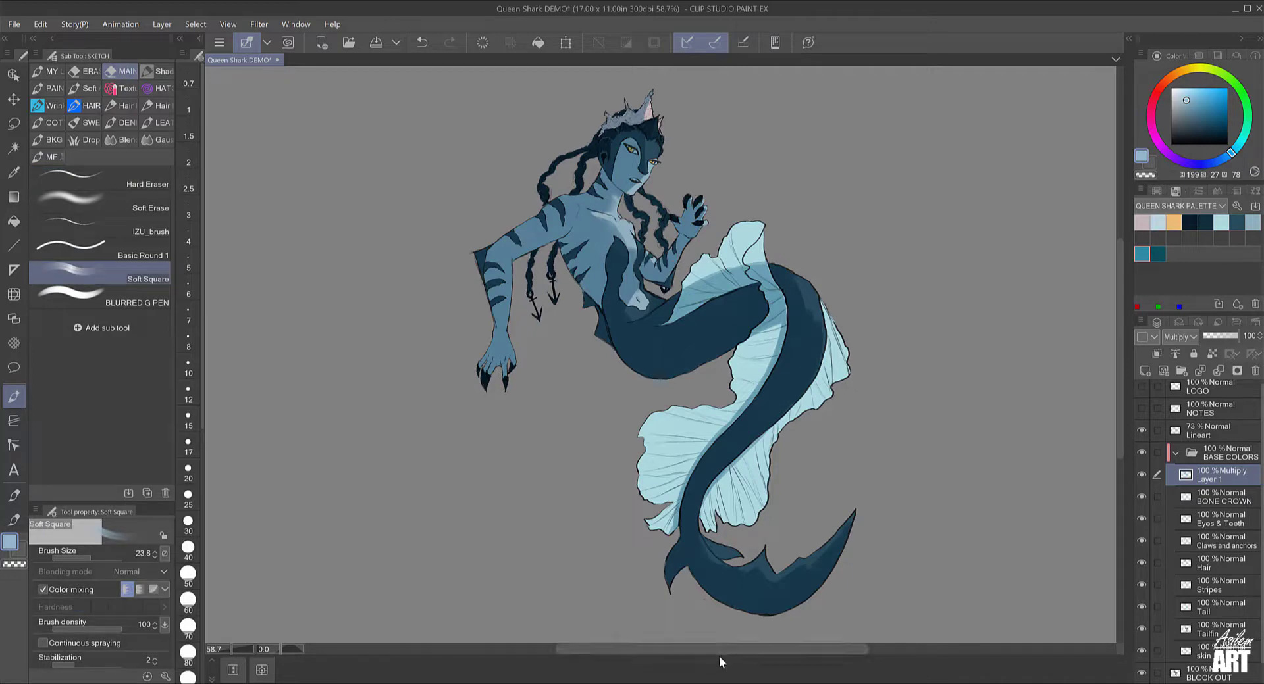
key(bracketleft)
key(bracketleft)
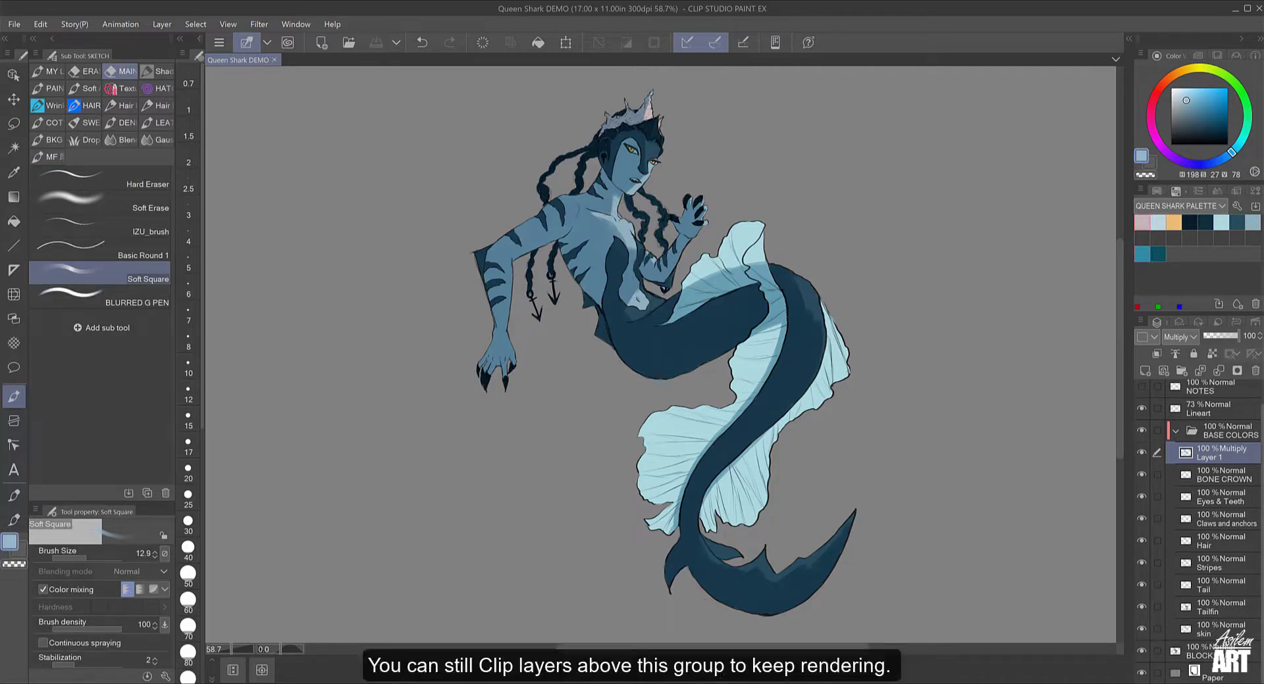
Step: Collapse the BASE COLORS folder and add a new layer above it, clipped to the layer below
click(1174, 431)
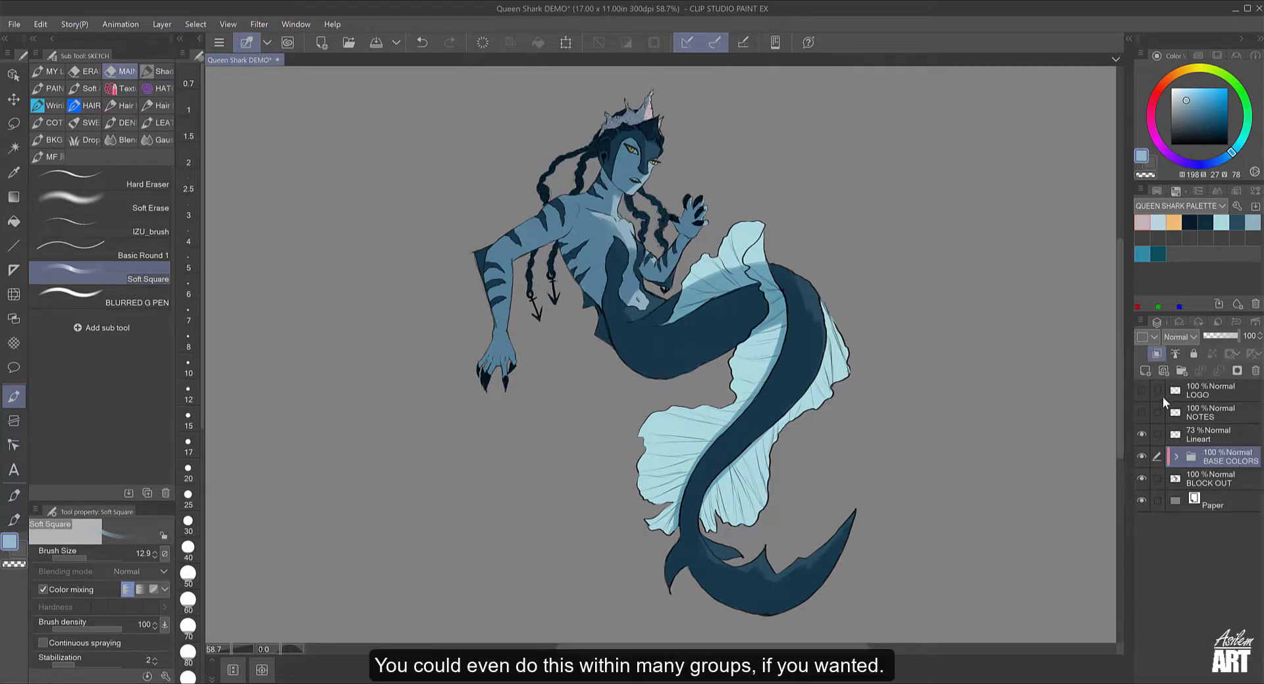
click(1141, 372)
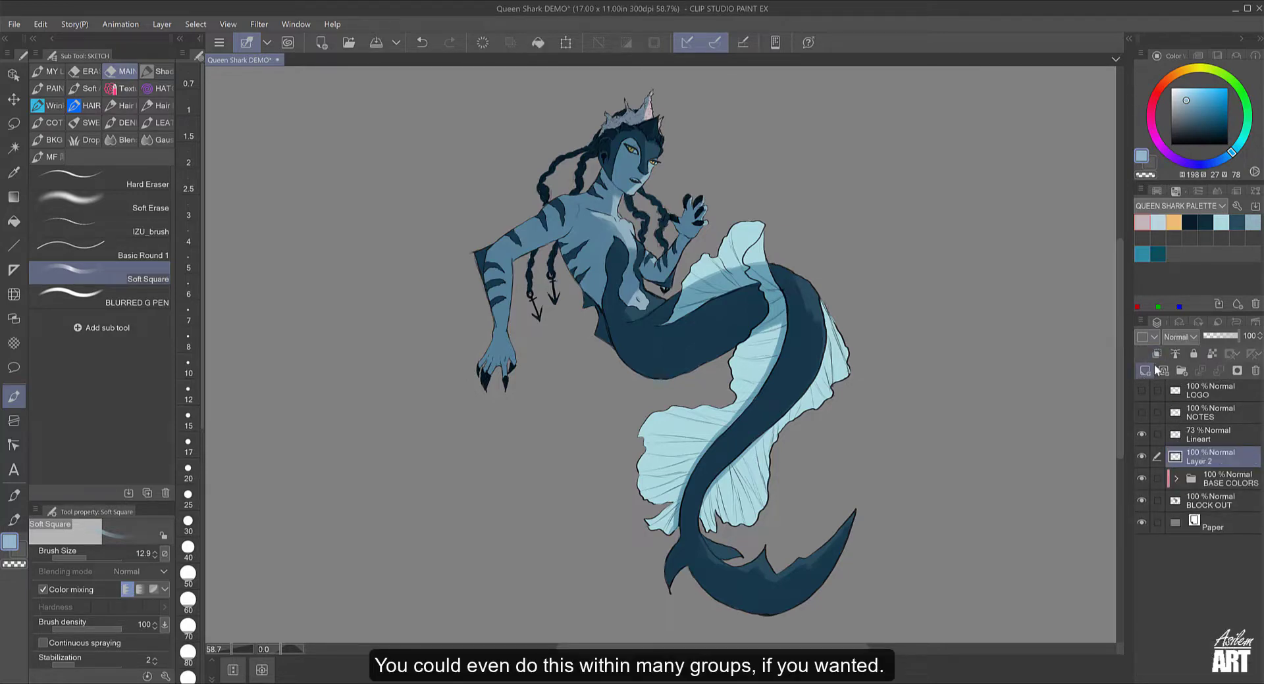
click(1155, 354)
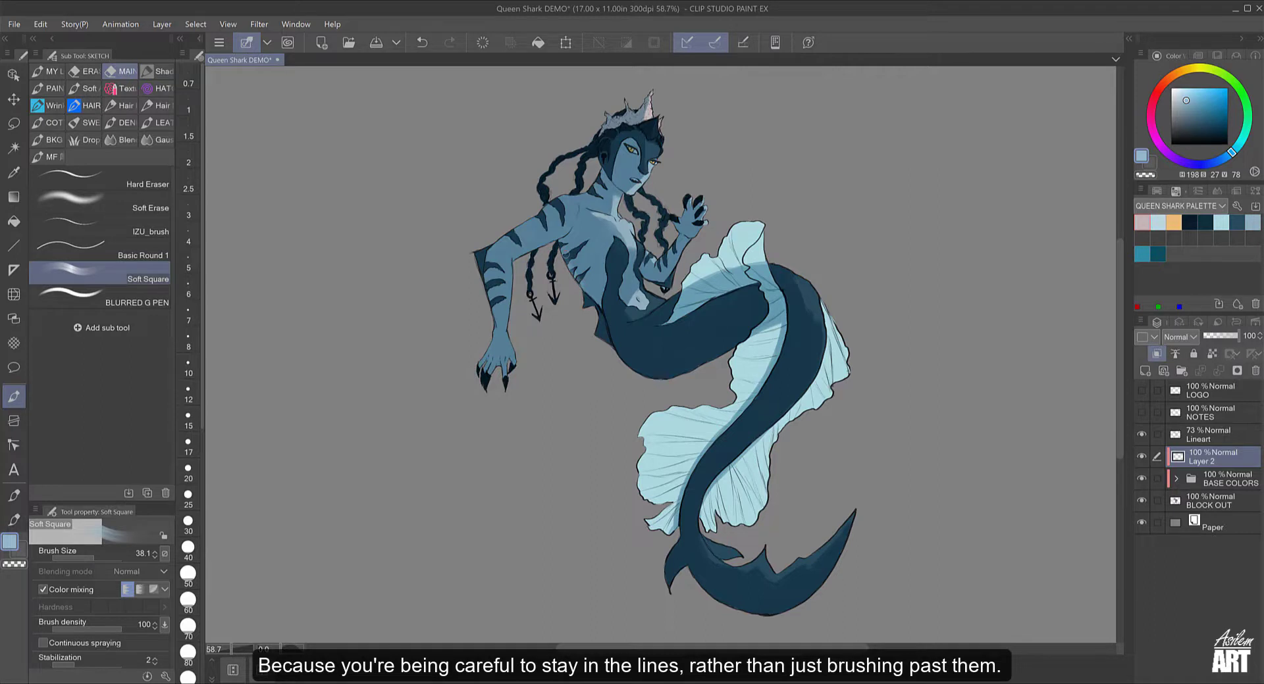
Step: Paint light blue reflected light along the back and the tail's underside, and set the clipped layer's opacity to 34%
mouse_move(585, 293)
mouse_down()
mouse_move(629, 365)
mouse_move(686, 380)
mouse_up()
drag(1237, 335, 1222, 335)
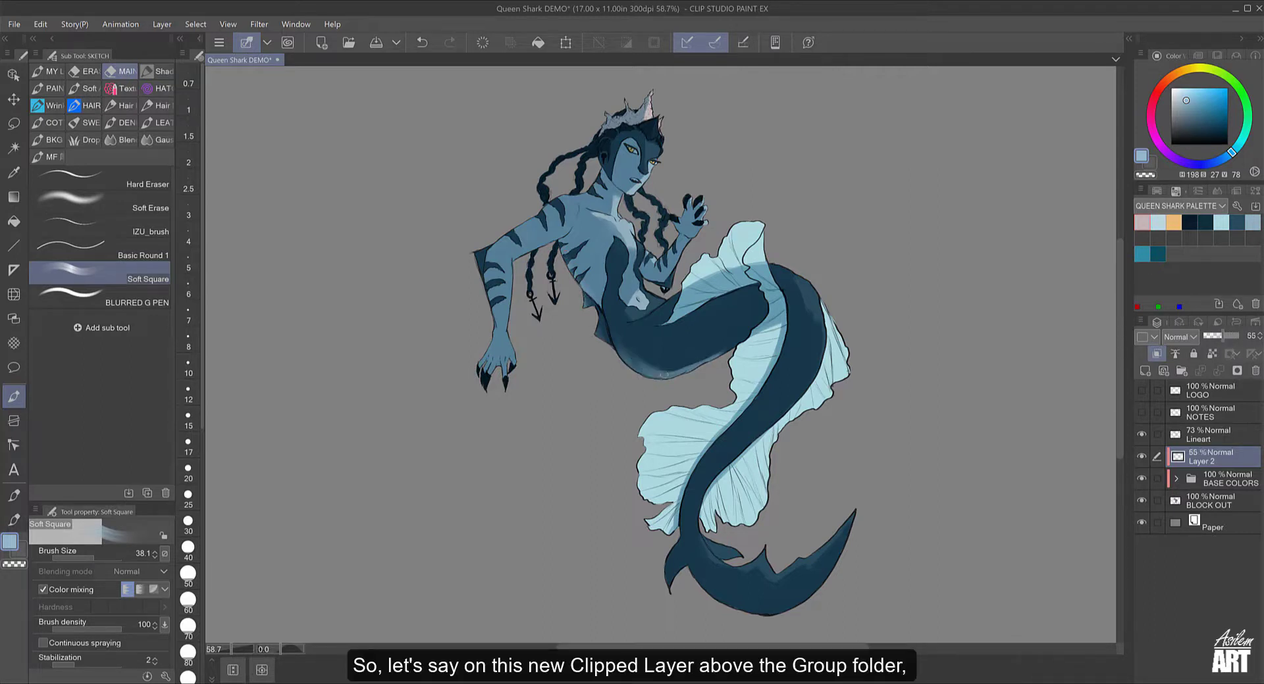
drag(598, 334, 600, 313)
drag(570, 255, 593, 293)
drag(1222, 336, 1214, 335)
Step: Add soft light blue reflected light to the lowered arm, claws, tail fluke and hanging braids on the clipped layer
drag(487, 260, 493, 324)
drag(483, 376, 485, 388)
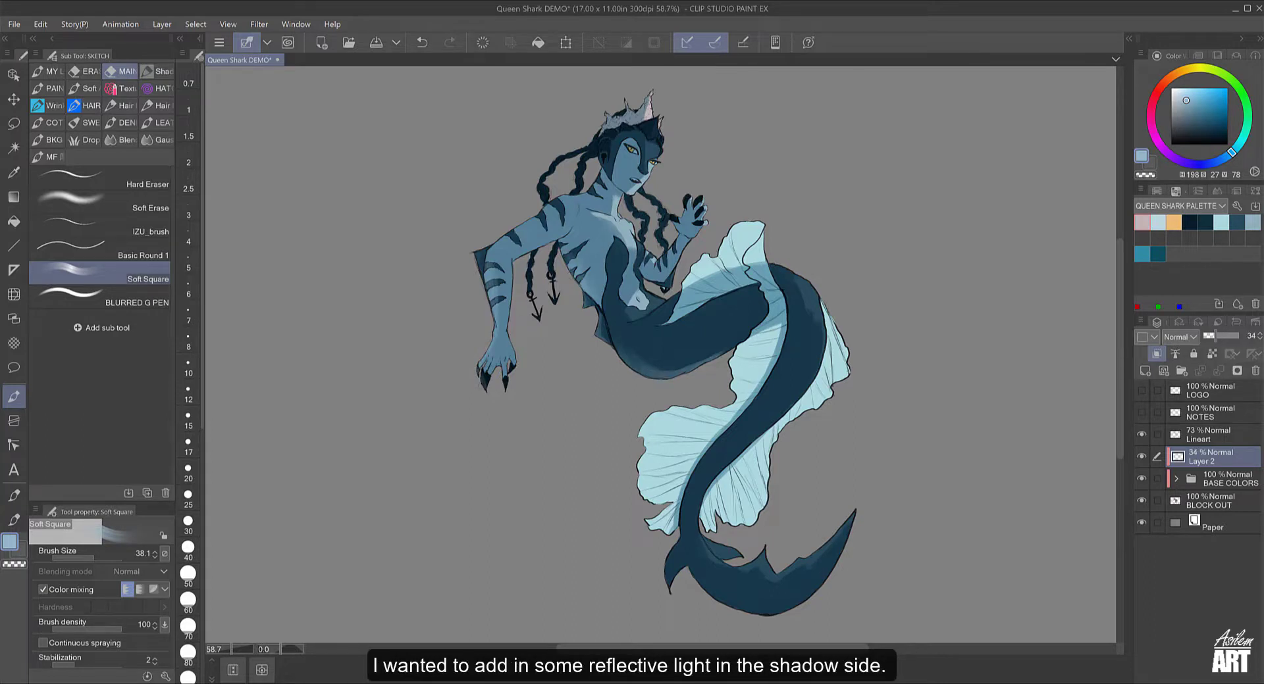
mouse_move(665, 556)
mouse_down()
mouse_move(716, 598)
mouse_move(786, 614)
mouse_move(810, 574)
mouse_up()
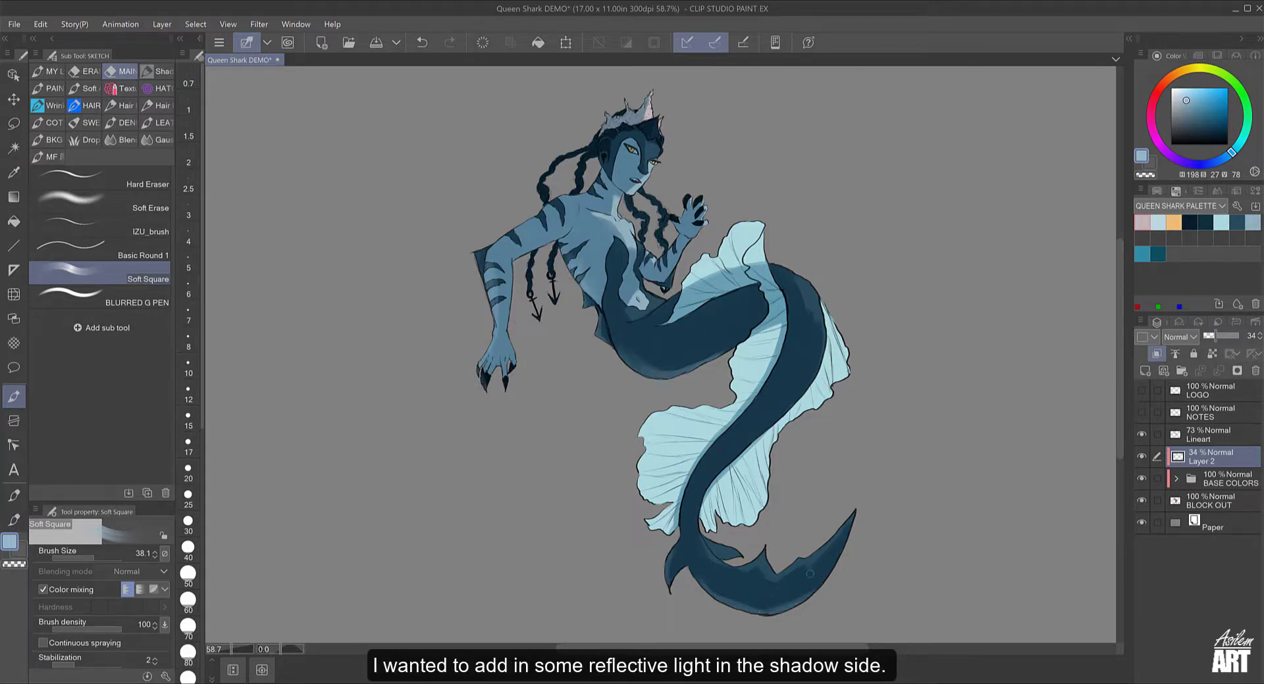
mouse_move(529, 261)
mouse_down()
mouse_move(527, 280)
mouse_move(548, 280)
mouse_up()
drag(538, 184, 544, 201)
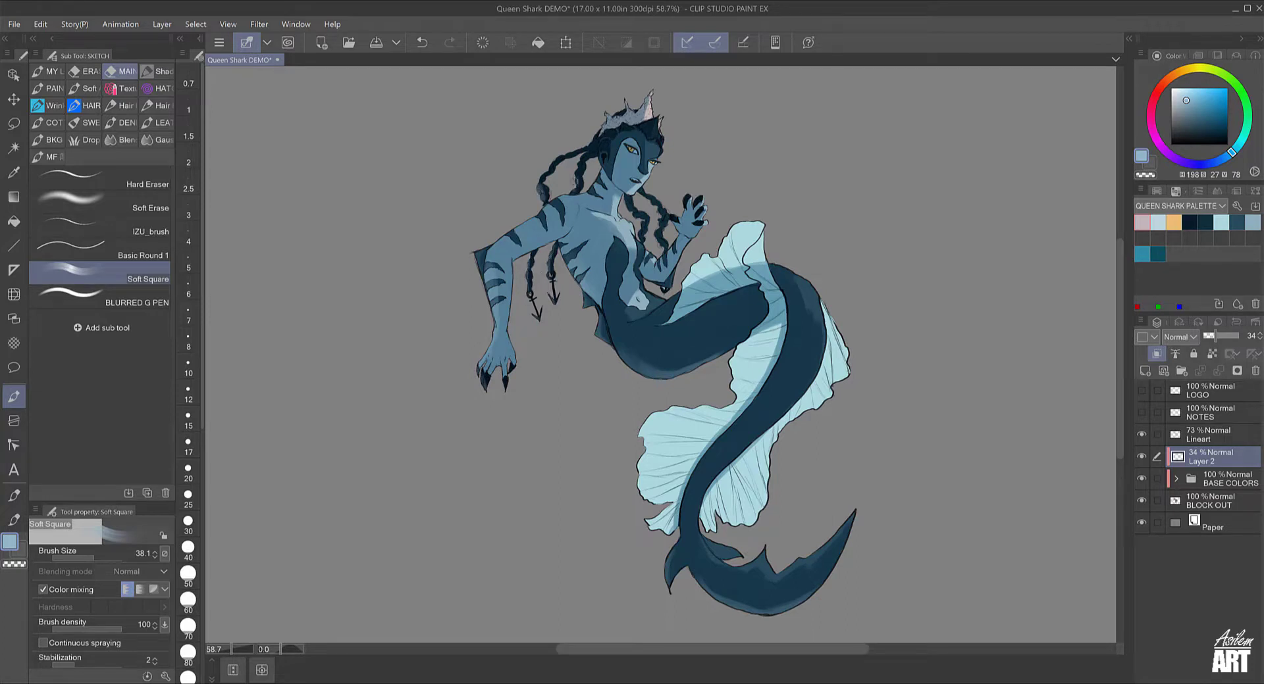
Step: Touch up and soften the light blue reflected light on the hanging braids using Soft Square and Soft Erase
drag(584, 158, 576, 183)
click(150, 207)
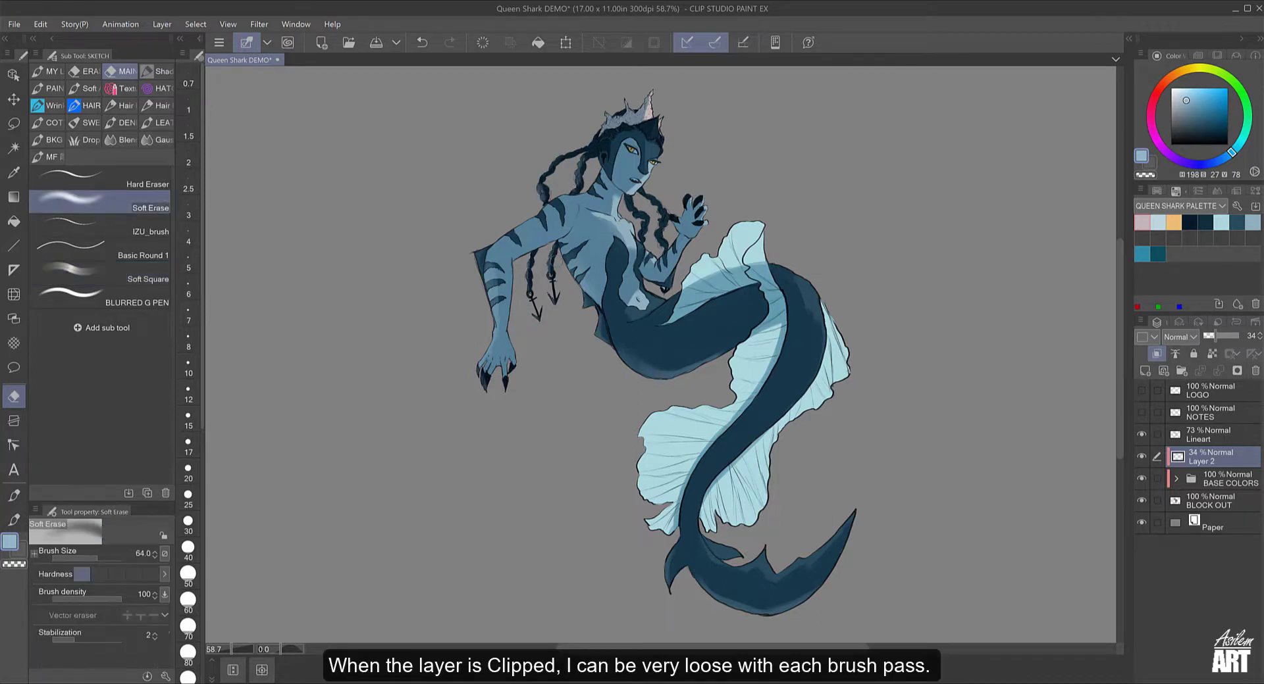
click(151, 279)
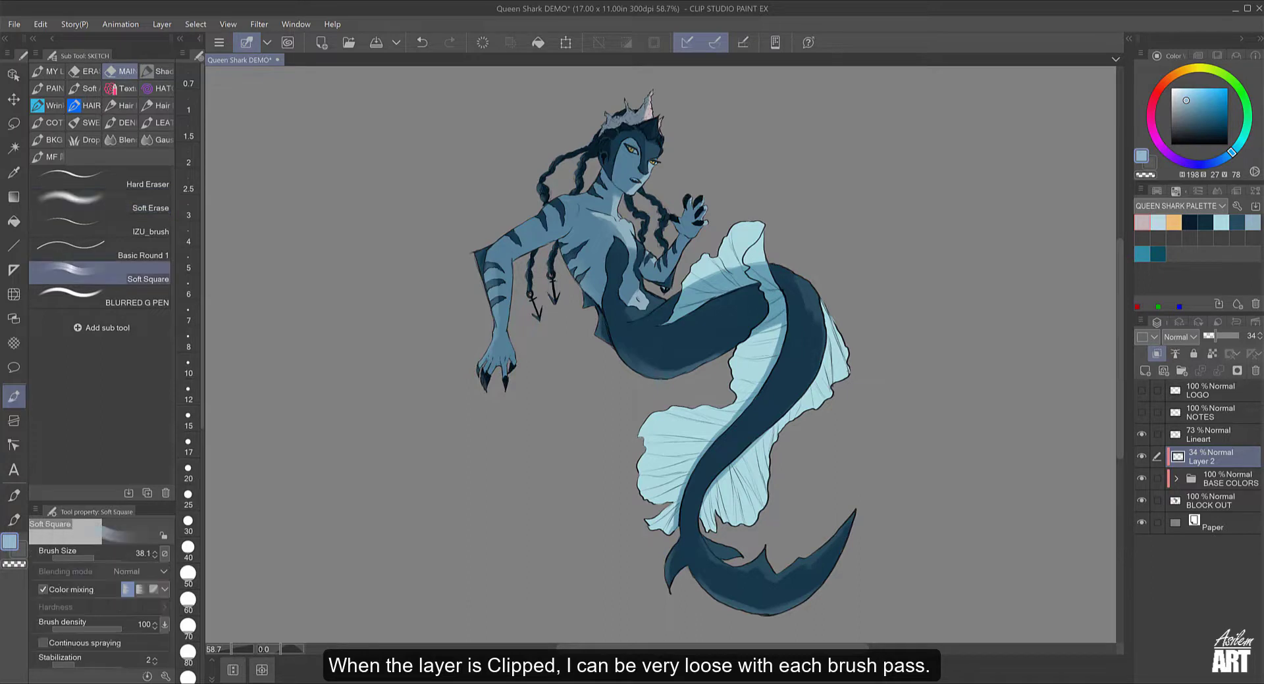
Step: Try painting light blue reflected light along the back and tail underside on a new unclipped layer at 42% opacity
click(1145, 371)
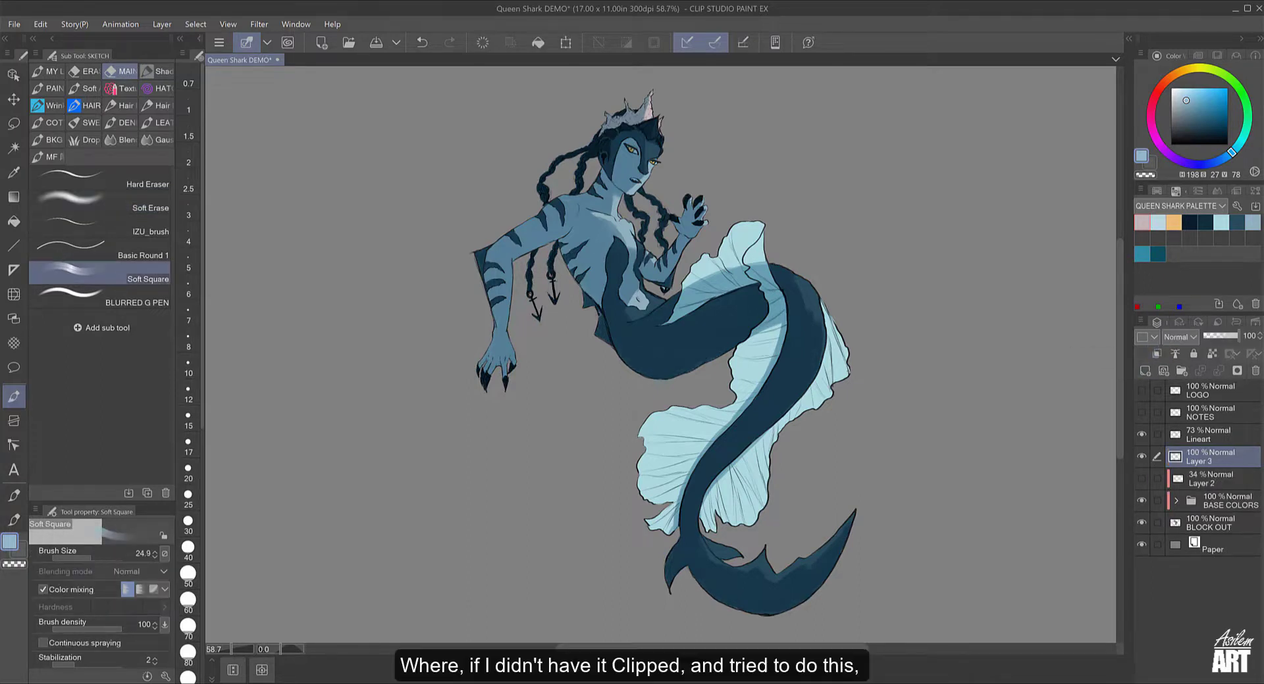
drag(614, 345, 600, 336)
click(1217, 336)
mouse_move(580, 279)
mouse_down()
mouse_move(631, 367)
mouse_move(683, 371)
mouse_up()
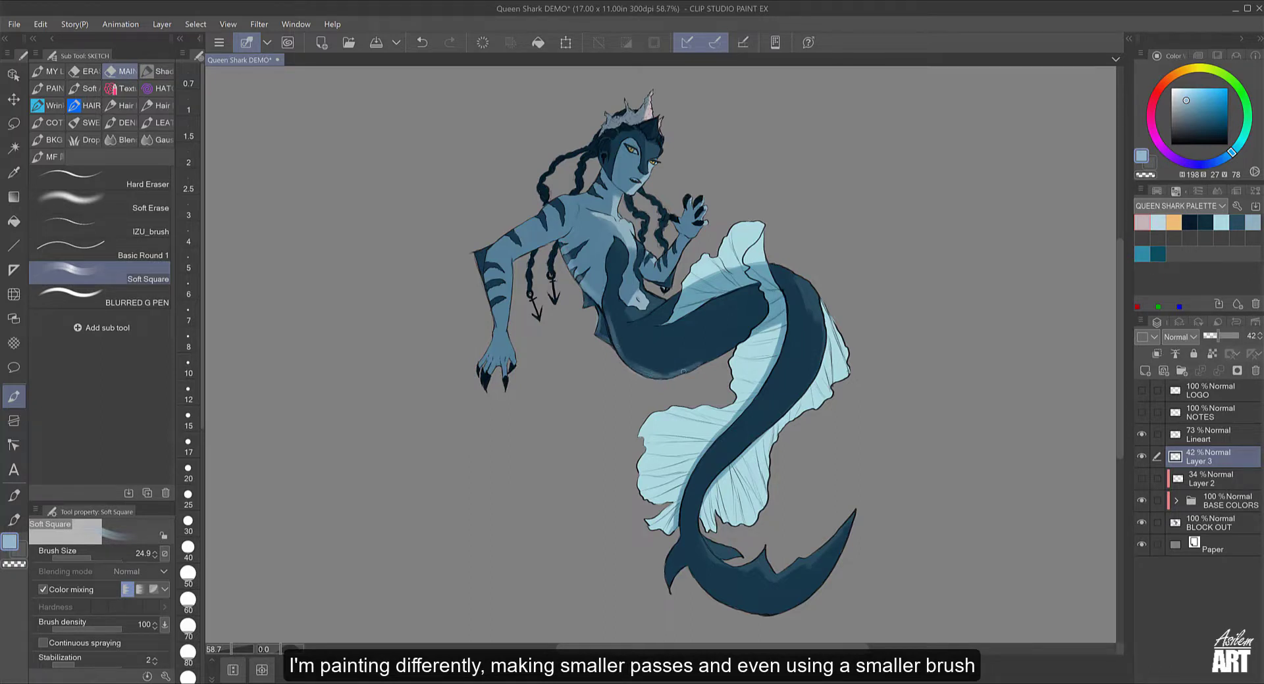
key(e)
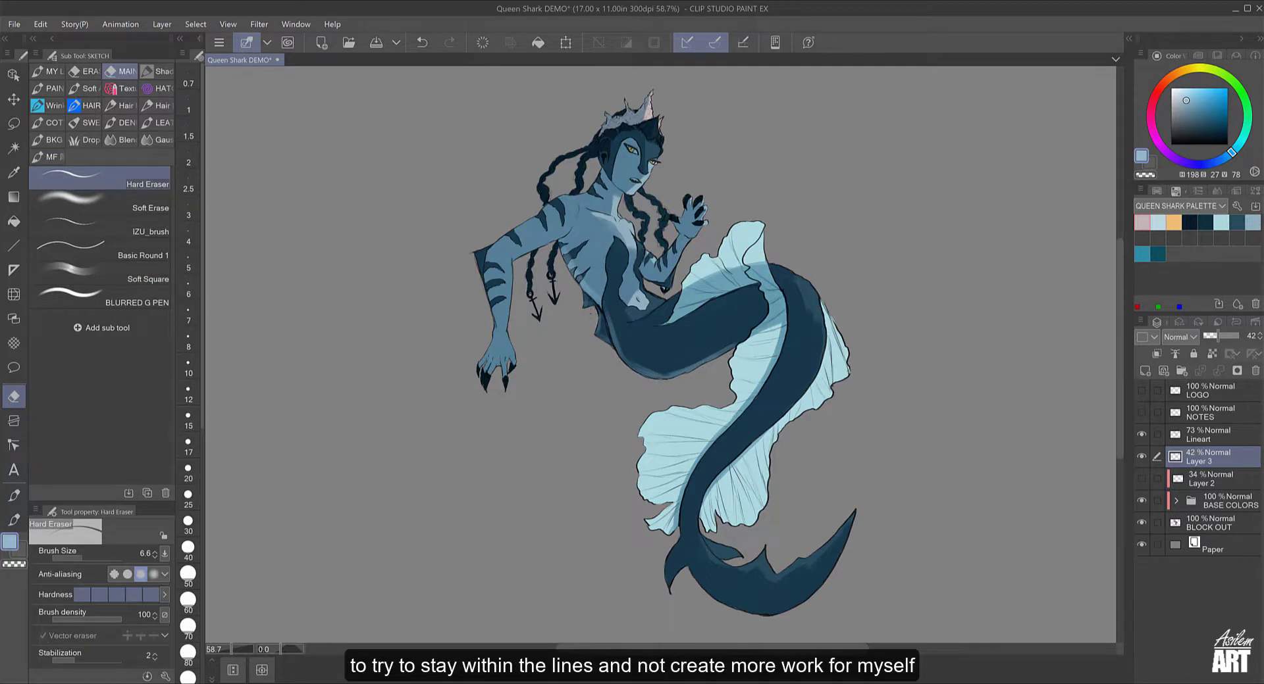
Step: Delete the unclipped trial layer and make the clipped Layer 2 visible again
click(1141, 455)
click(1141, 478)
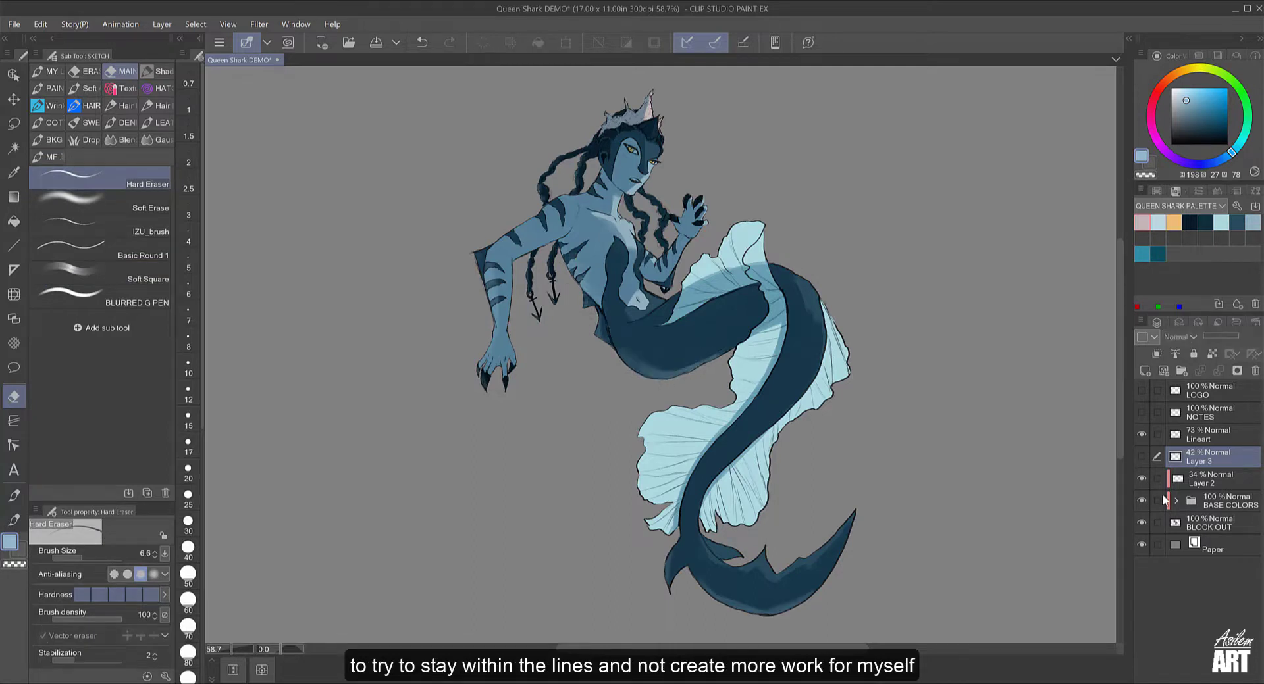
click(1255, 370)
click(643, 262)
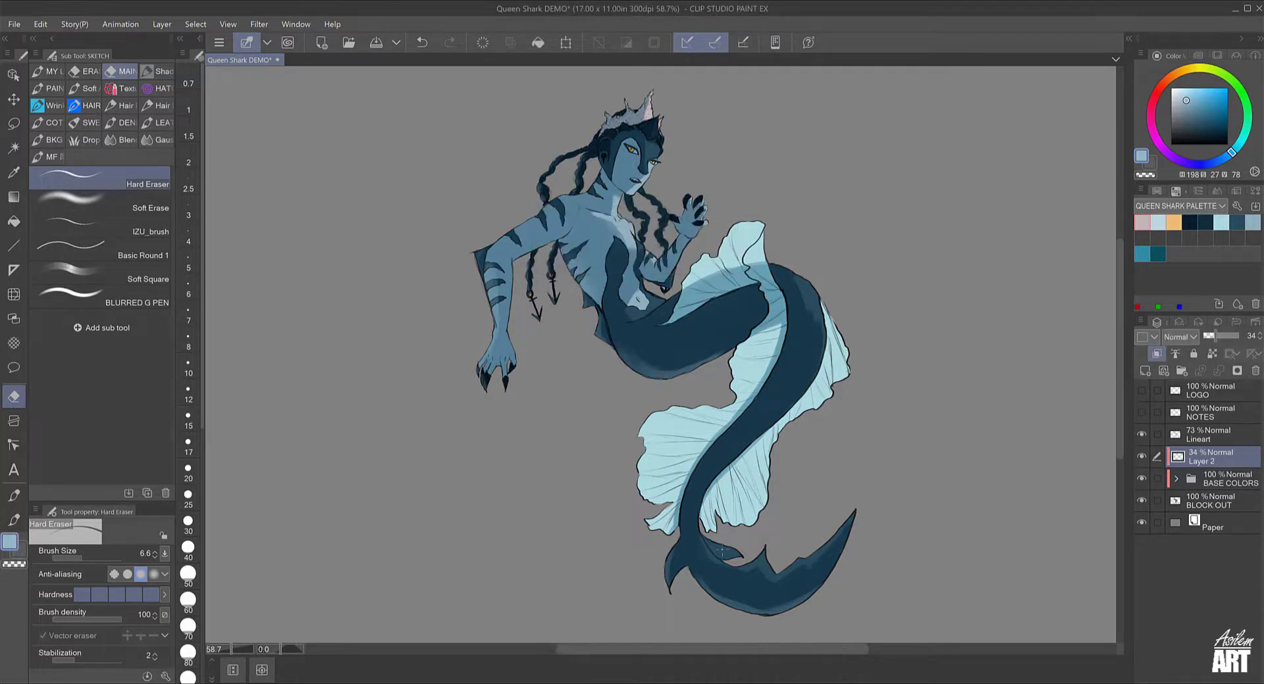
Step: Draw two thin dark blue stray hairs beside the face on a new unclipped layer
click(1237, 222)
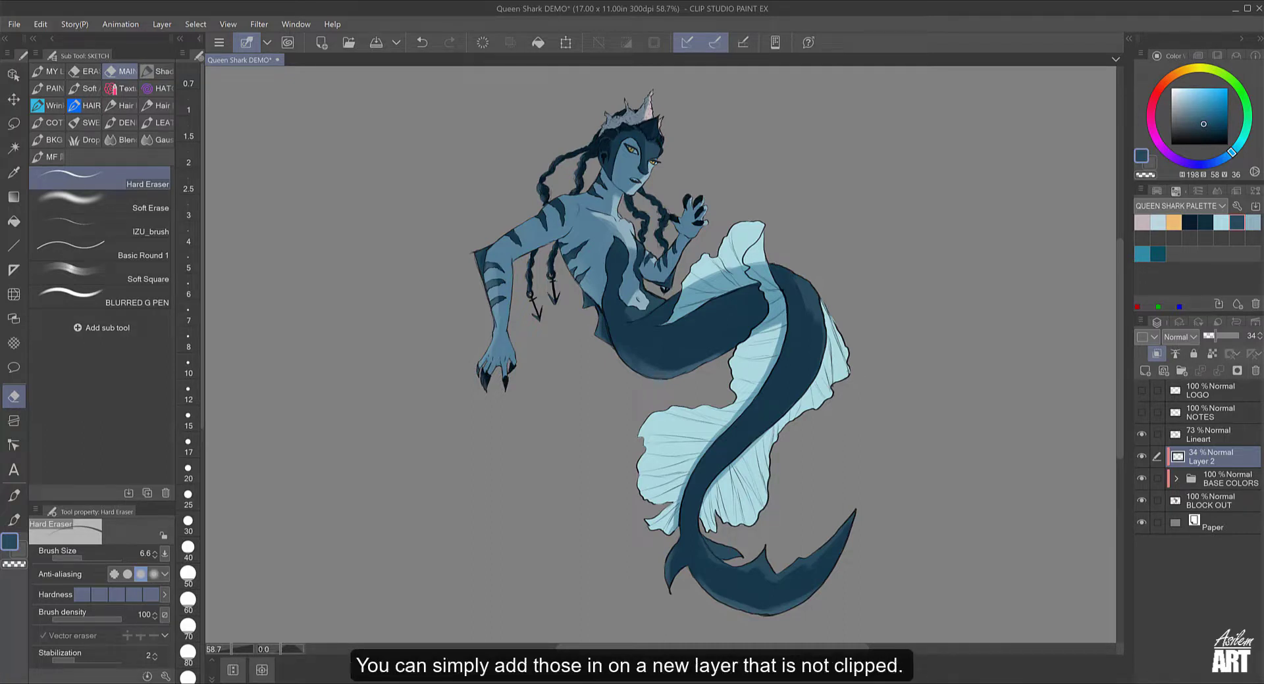
click(1145, 372)
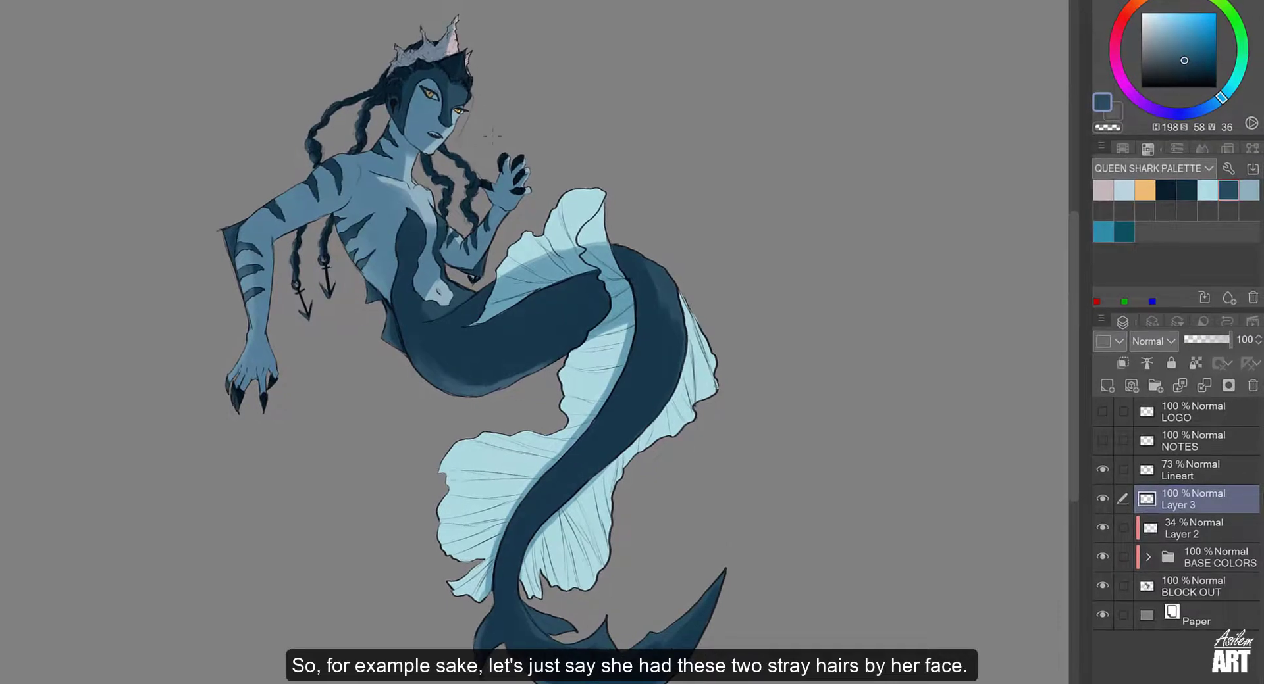
drag(468, 92, 472, 154)
key(ctrl+z)
key(ctrl+z)
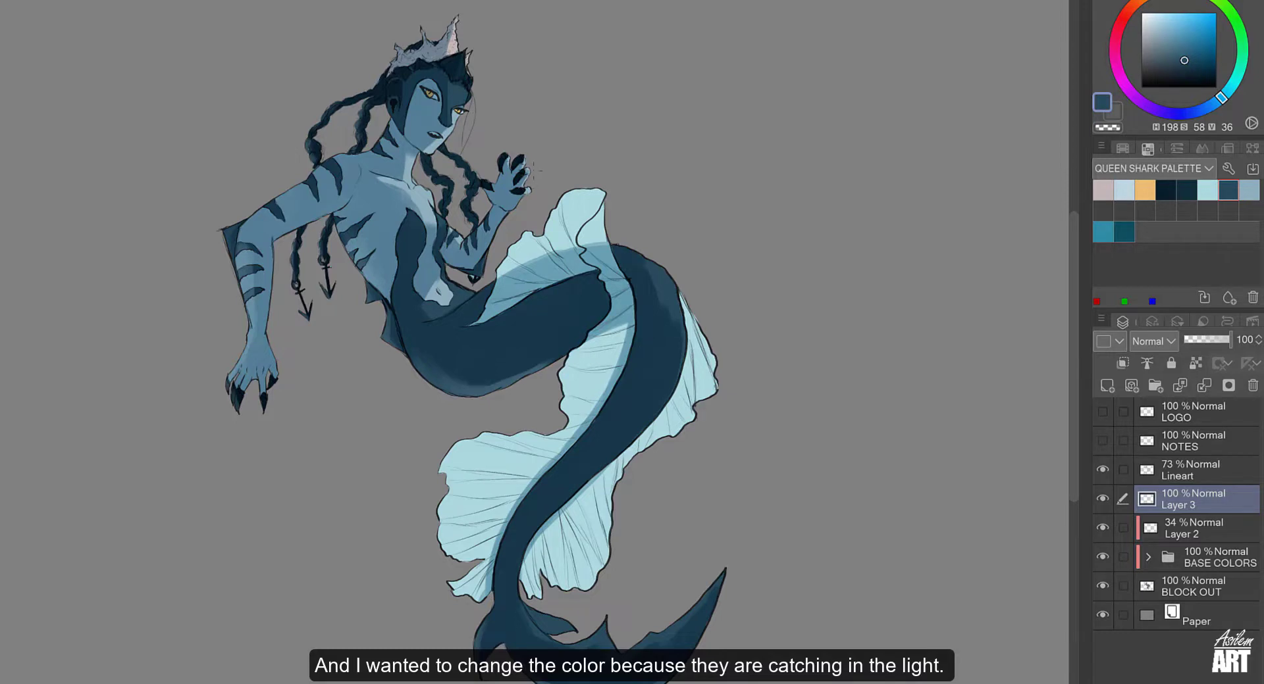
Step: Recolour the stray hairs pale aqua with the layer's transparent pixels locked, and delete that layer
click(1195, 363)
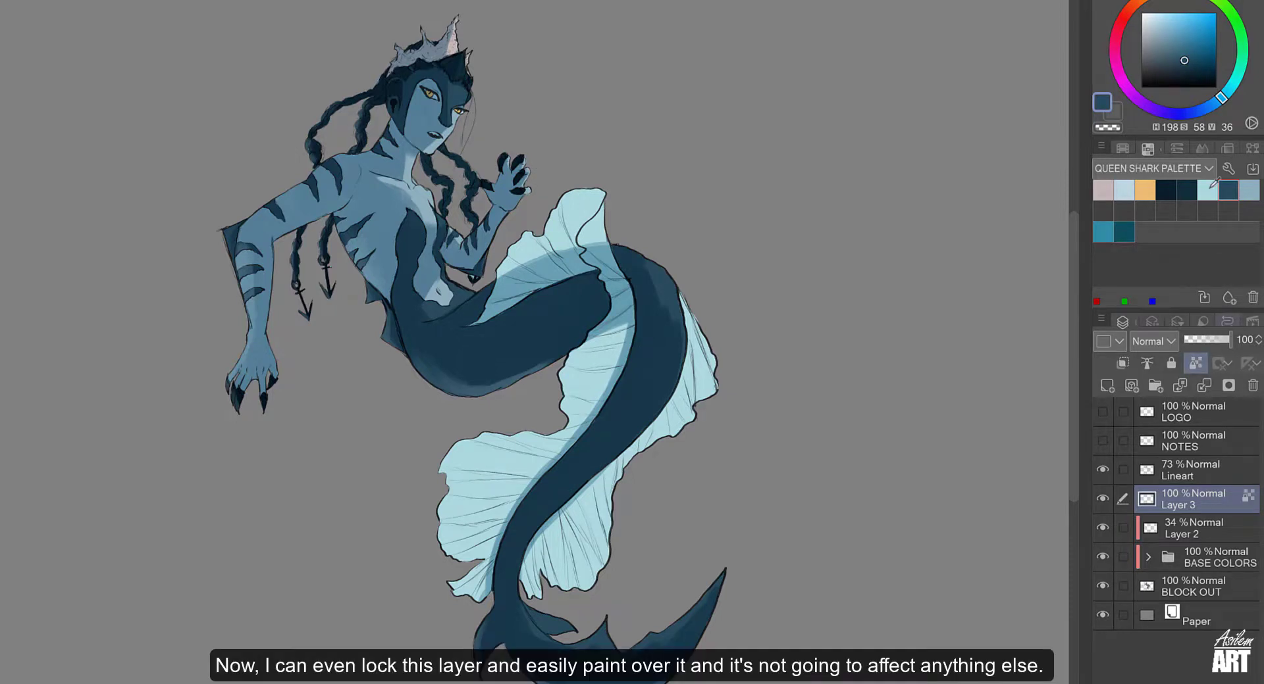
click(1208, 191)
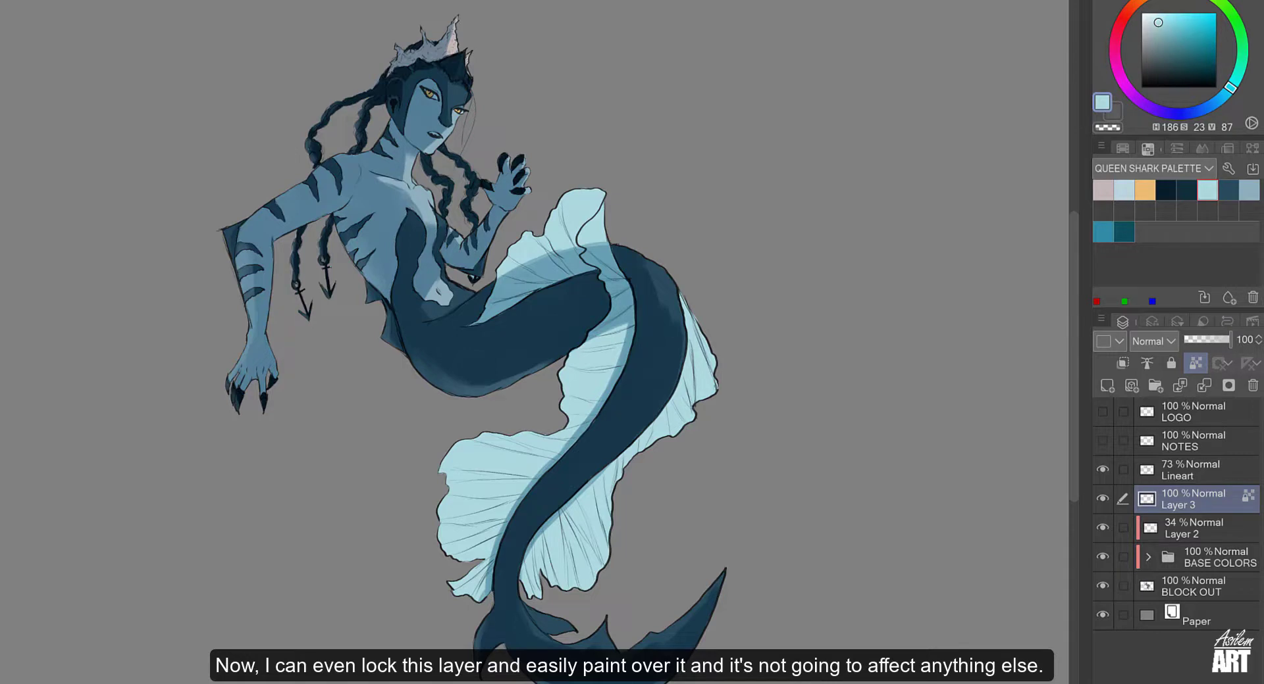
drag(471, 88, 463, 153)
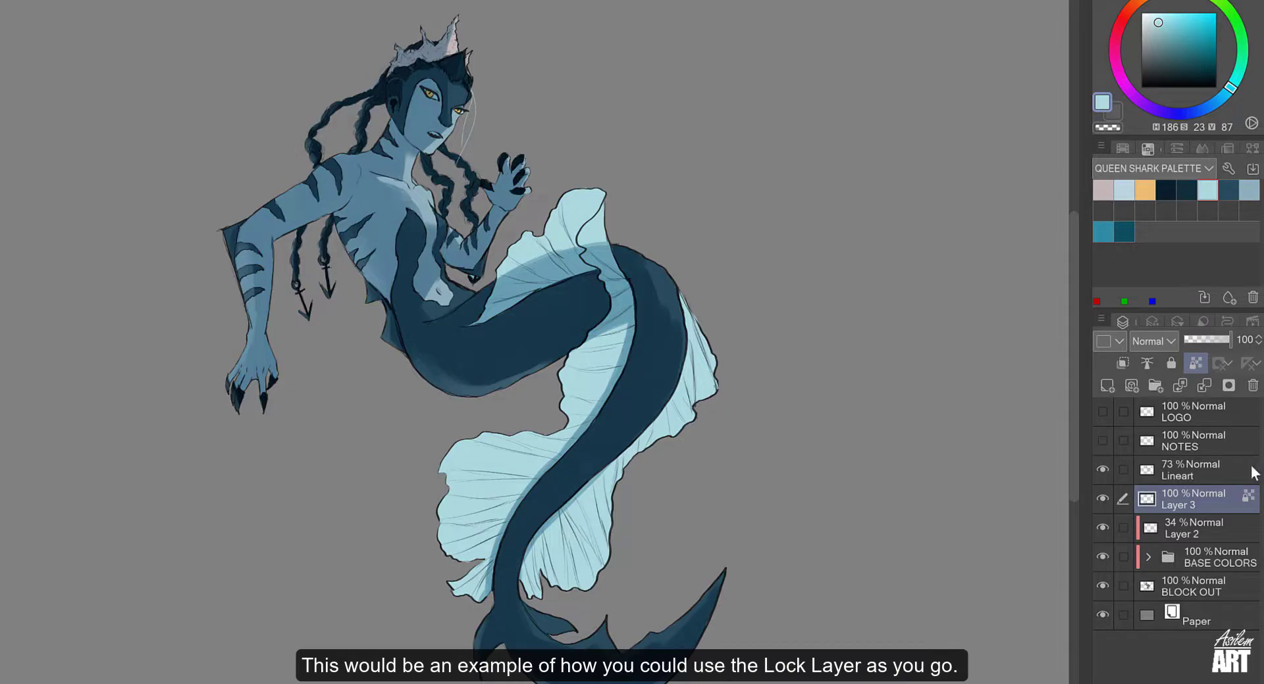
click(1254, 387)
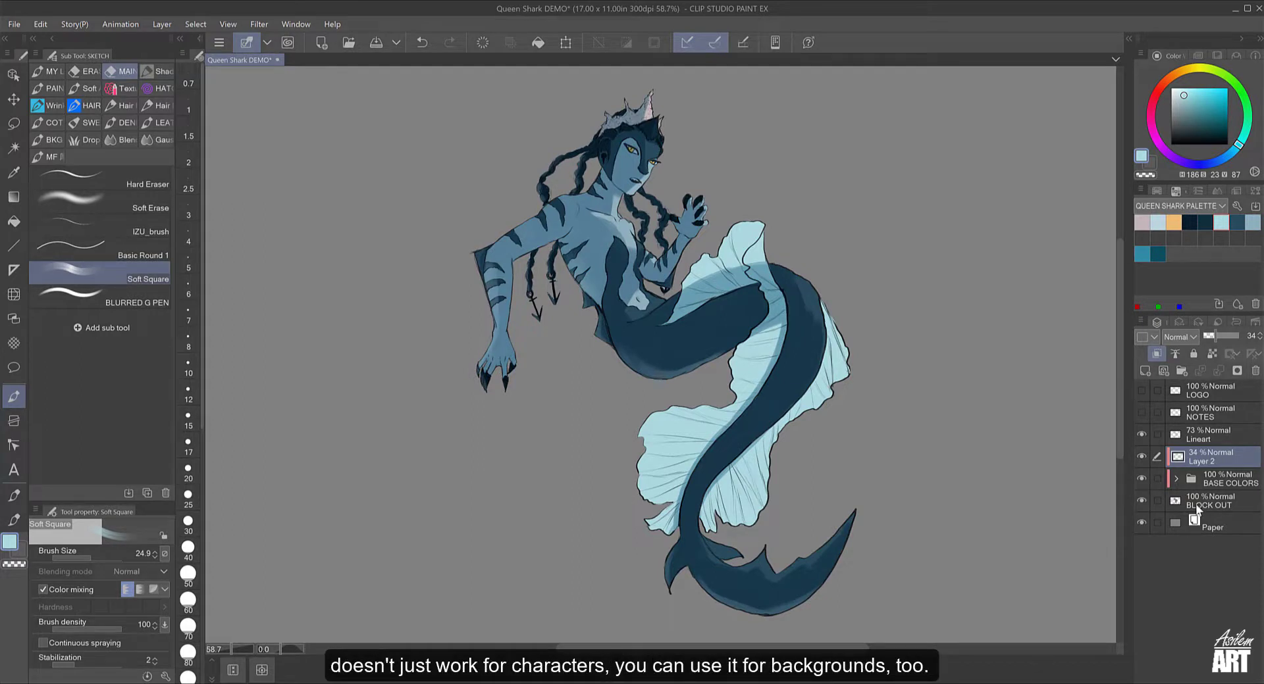
Step: Add a new layer directly above Paper and paint a large dark teal water shape with Soft Square at size 228.5
click(1203, 525)
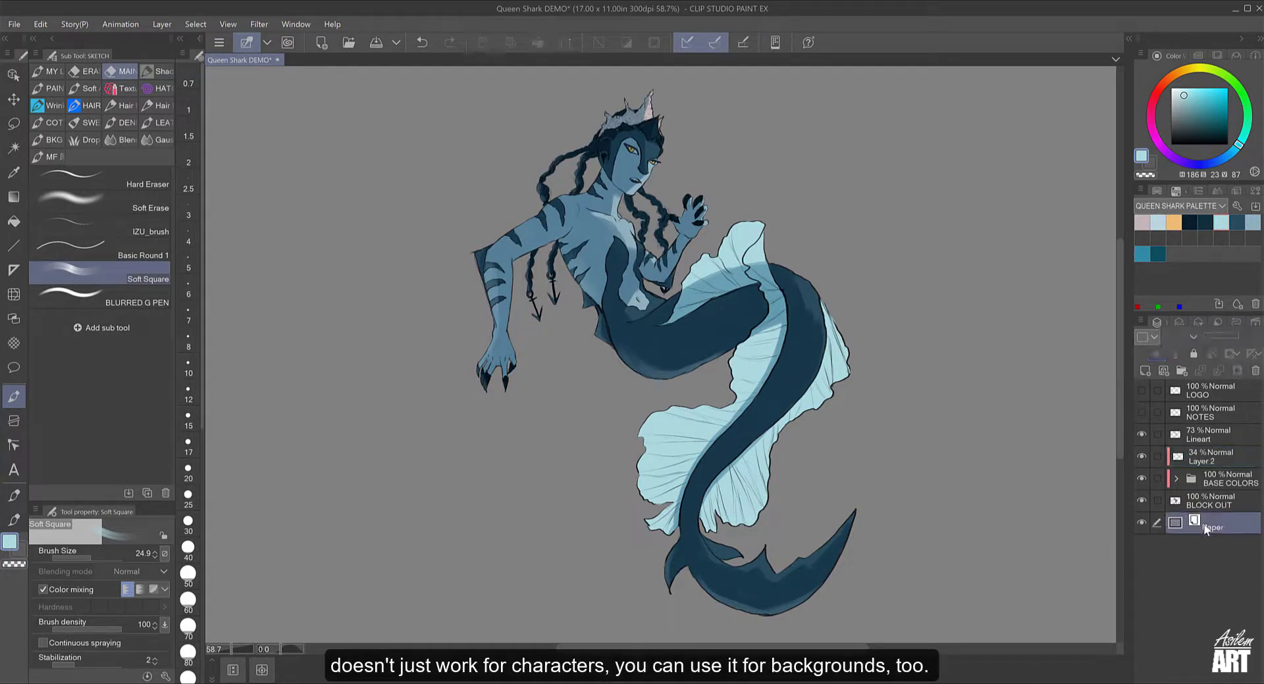
click(1145, 370)
click(107, 558)
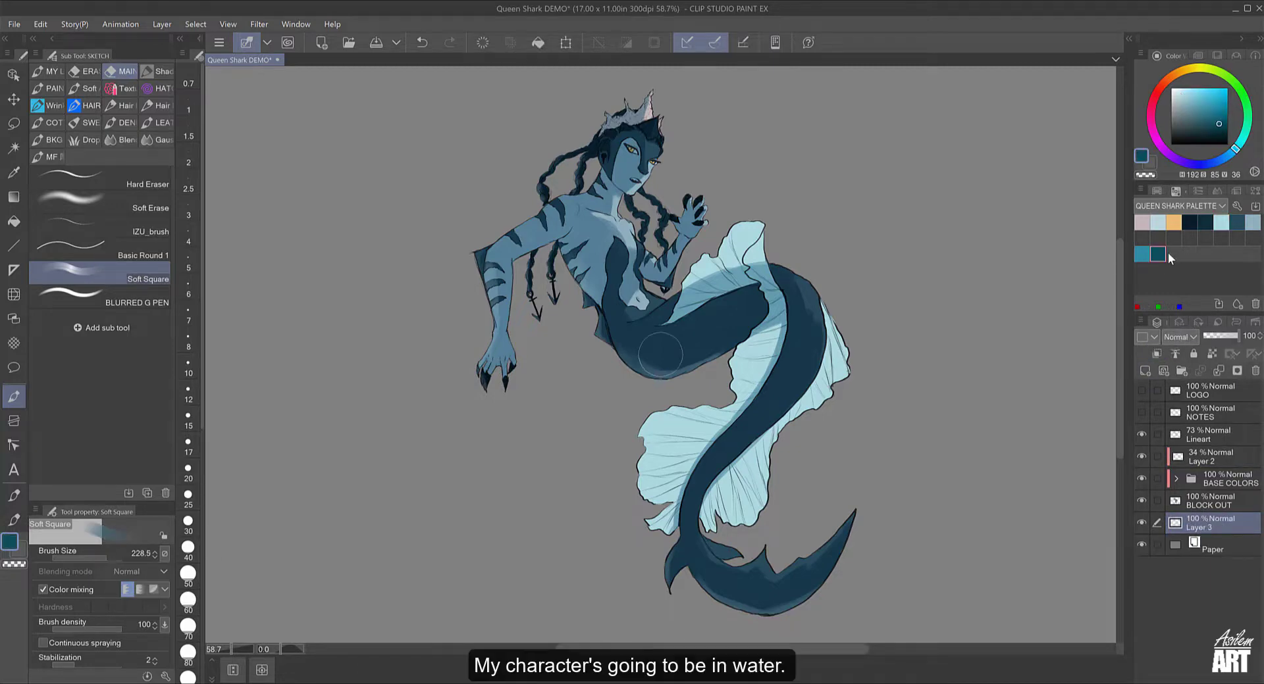
mouse_move(660, 354)
mouse_down()
mouse_move(813, 175)
mouse_move(806, 351)
mouse_move(977, 507)
mouse_move(845, 463)
mouse_move(772, 145)
mouse_move(575, 93)
mouse_move(871, 176)
mouse_move(916, 541)
mouse_move(776, 425)
mouse_move(711, 221)
mouse_move(566, 139)
mouse_move(734, 85)
mouse_move(397, 115)
mouse_move(433, 202)
mouse_move(595, 302)
mouse_move(630, 512)
mouse_move(655, 554)
mouse_move(462, 409)
mouse_move(428, 197)
mouse_move(339, 166)
mouse_move(347, 262)
mouse_move(618, 638)
mouse_move(1029, 281)
mouse_move(985, 388)
mouse_move(617, 421)
mouse_up()
drag(543, 112, 662, 610)
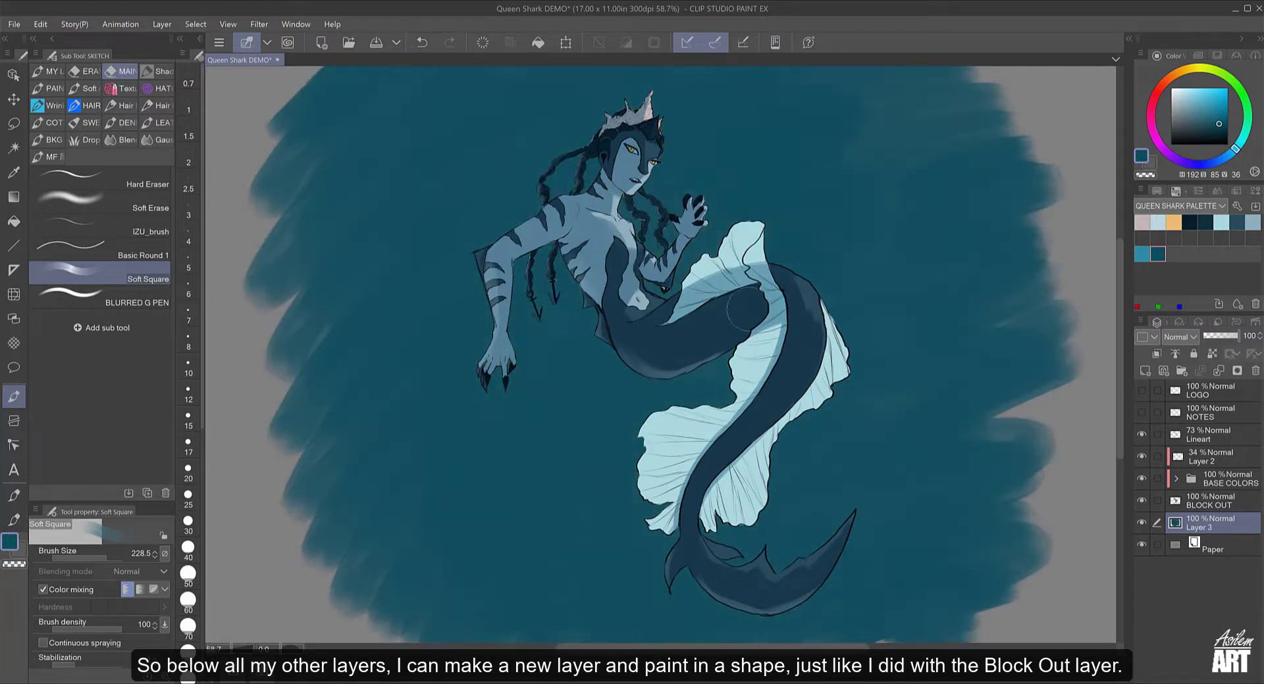
Step: Paint and blend lighter teal across the upper and right side of the water on a new layer clipped to it
click(1143, 253)
mouse_move(757, 79)
mouse_down()
mouse_move(941, 112)
mouse_move(599, 79)
mouse_move(987, 382)
mouse_move(572, 92)
mouse_move(836, 290)
mouse_move(685, 158)
mouse_move(922, 316)
mouse_move(792, 146)
mouse_move(579, 95)
mouse_up()
alt+click(849, 316)
alt+click(941, 362)
drag(888, 375, 1000, 526)
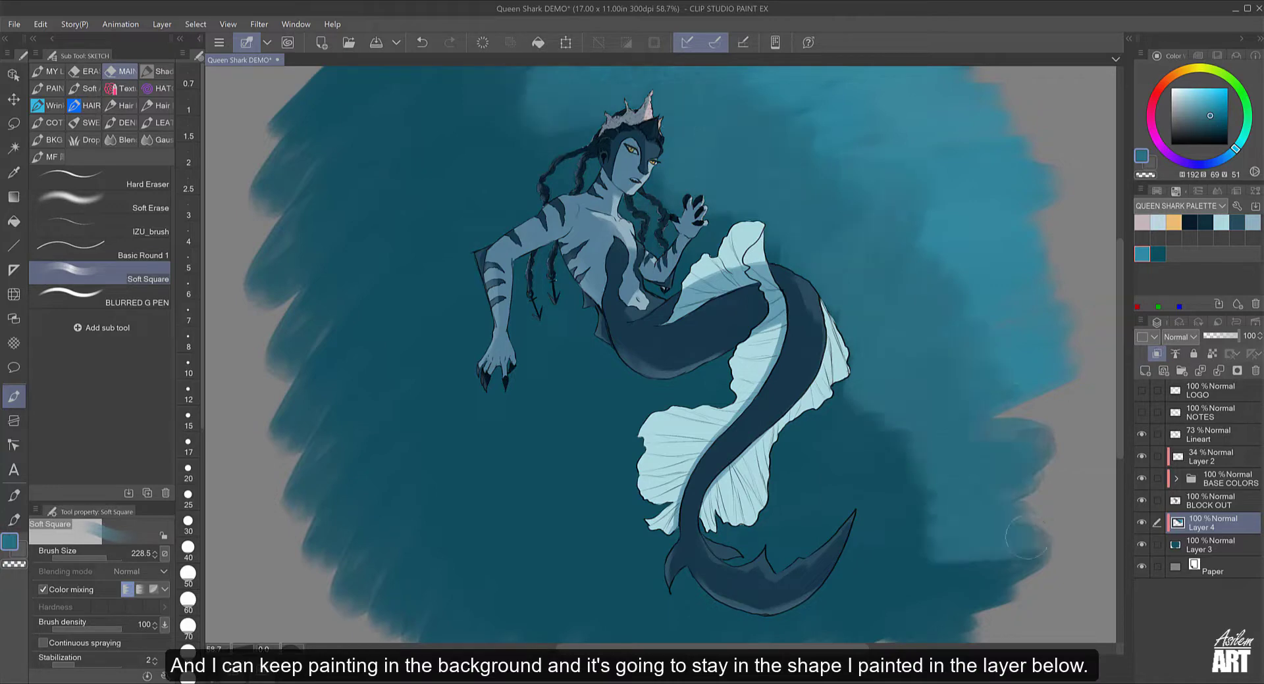
Step: On another clipped layer, add Foreground to transparent gradients: dark blue from the water's lower left and light blue from its upper right
click(1145, 372)
click(13, 198)
click(1199, 131)
click(1156, 354)
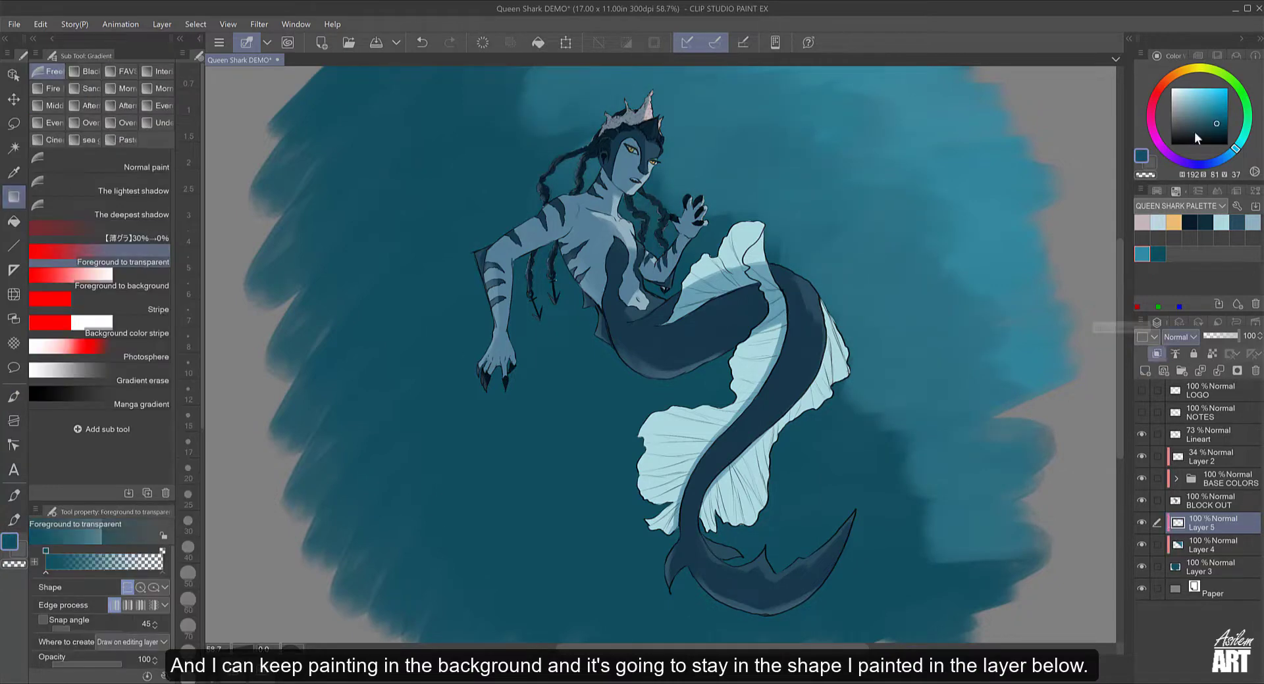
click(1197, 137)
drag(316, 612, 855, 184)
click(1195, 93)
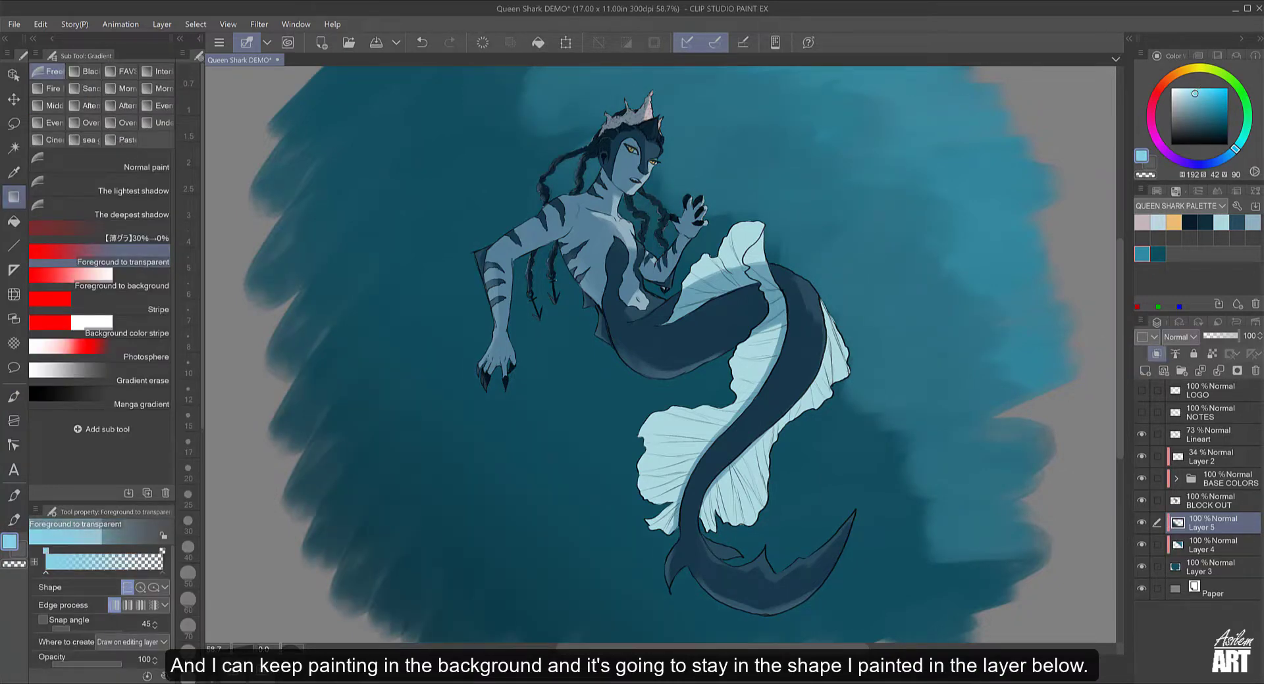
drag(1066, 145, 856, 290)
Step: Blend the water tones on Layer 4 around the character with sampled teals and the Soft Square brush
click(1212, 547)
click(14, 396)
alt+click(543, 125)
drag(493, 119, 487, 197)
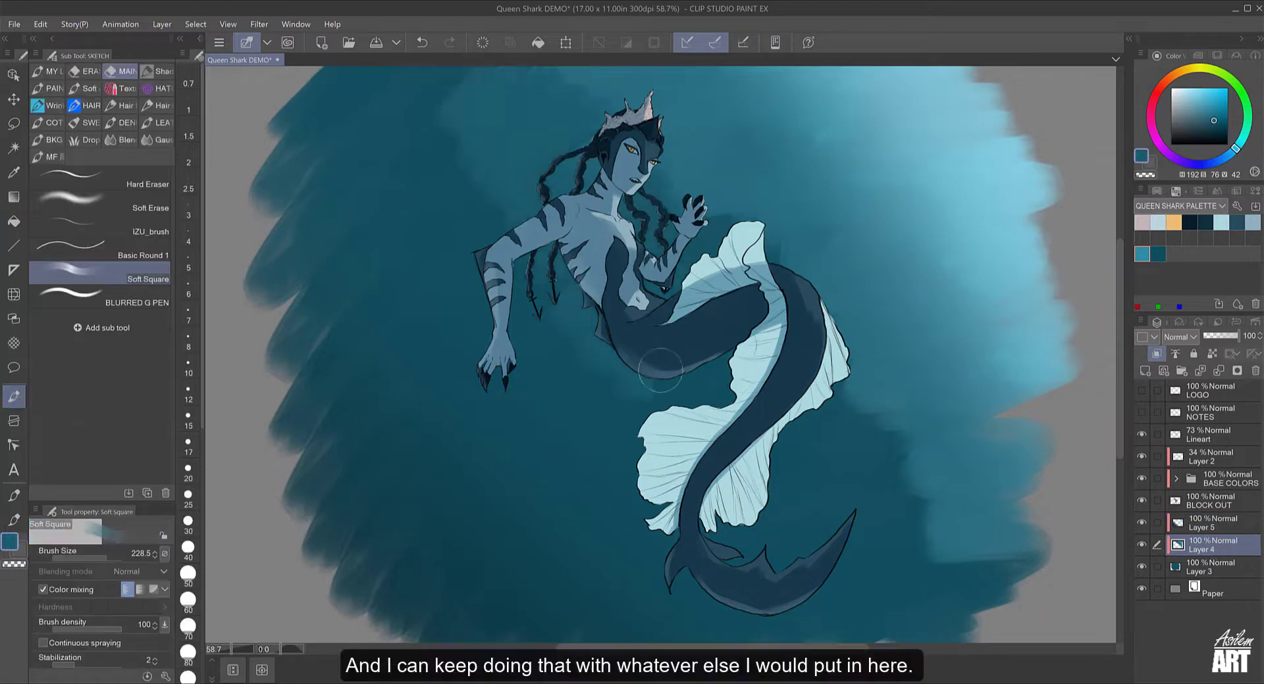
drag(823, 461, 750, 506)
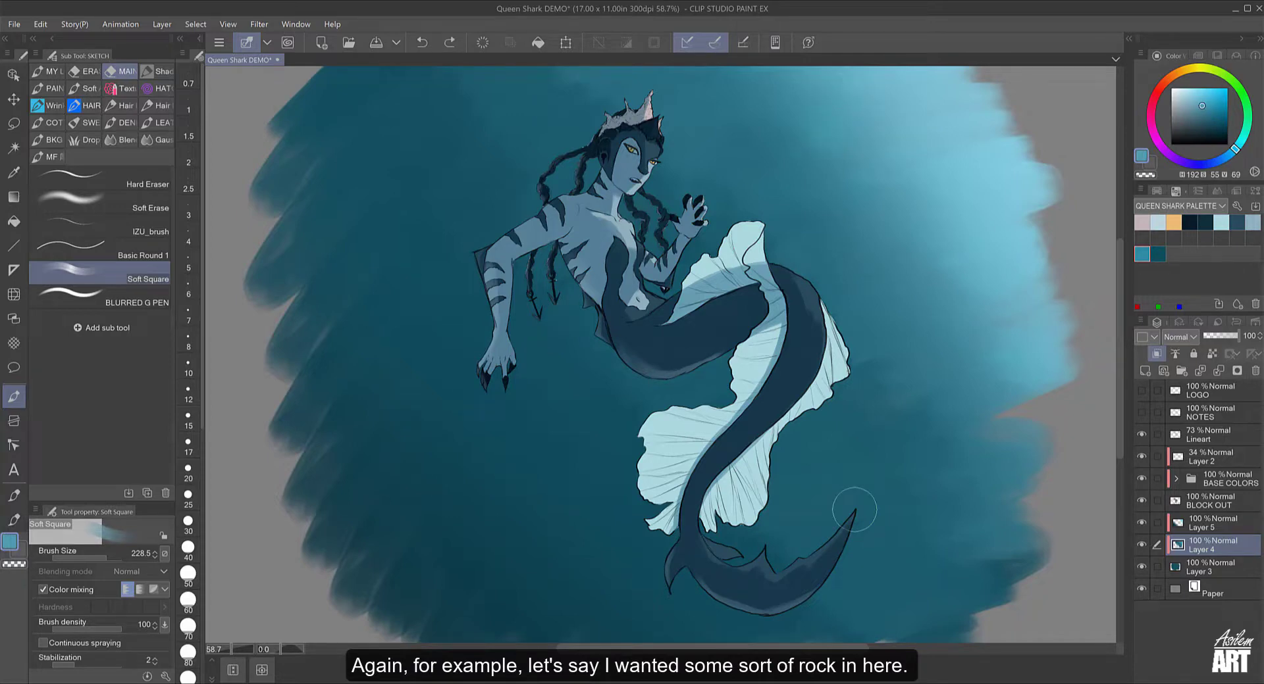
Step: Add a new layer above Layer 5 and block out a tall rock behind the lowered arm in the dark Hair colour
click(1211, 524)
click(1146, 370)
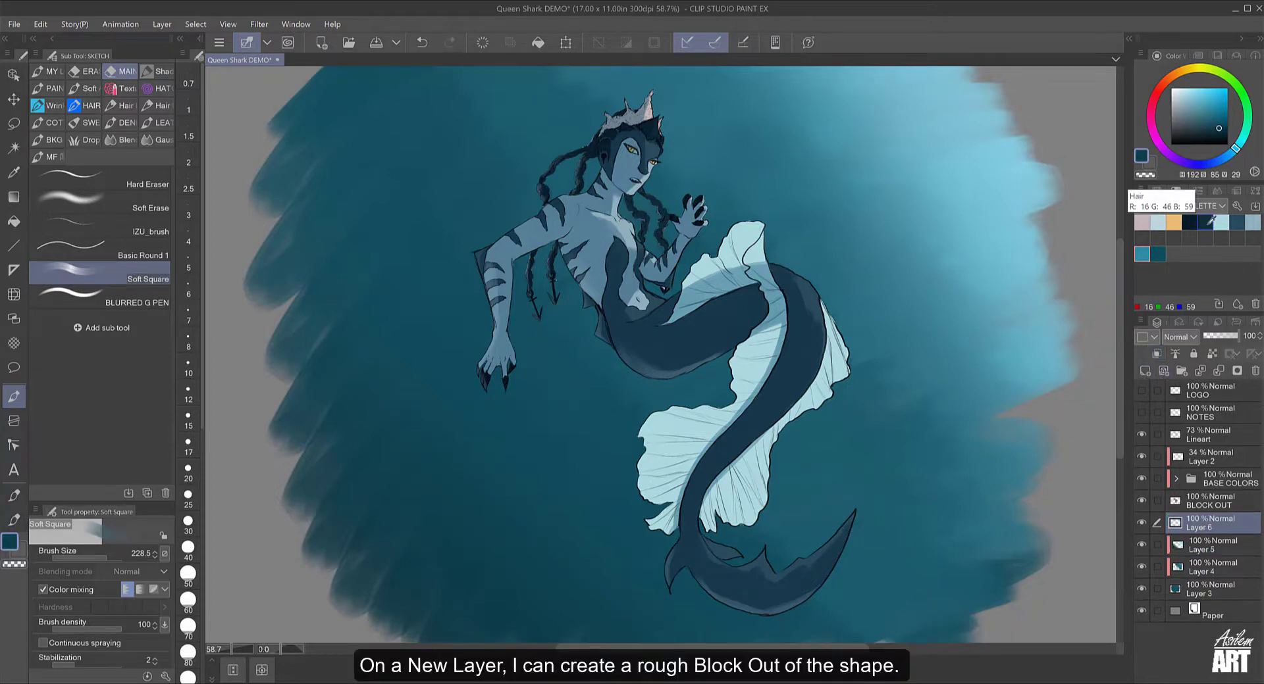
click(1205, 223)
mouse_move(421, 632)
mouse_down()
mouse_move(411, 314)
mouse_move(355, 355)
mouse_move(487, 487)
mouse_move(368, 408)
mouse_move(537, 582)
mouse_move(511, 506)
mouse_up()
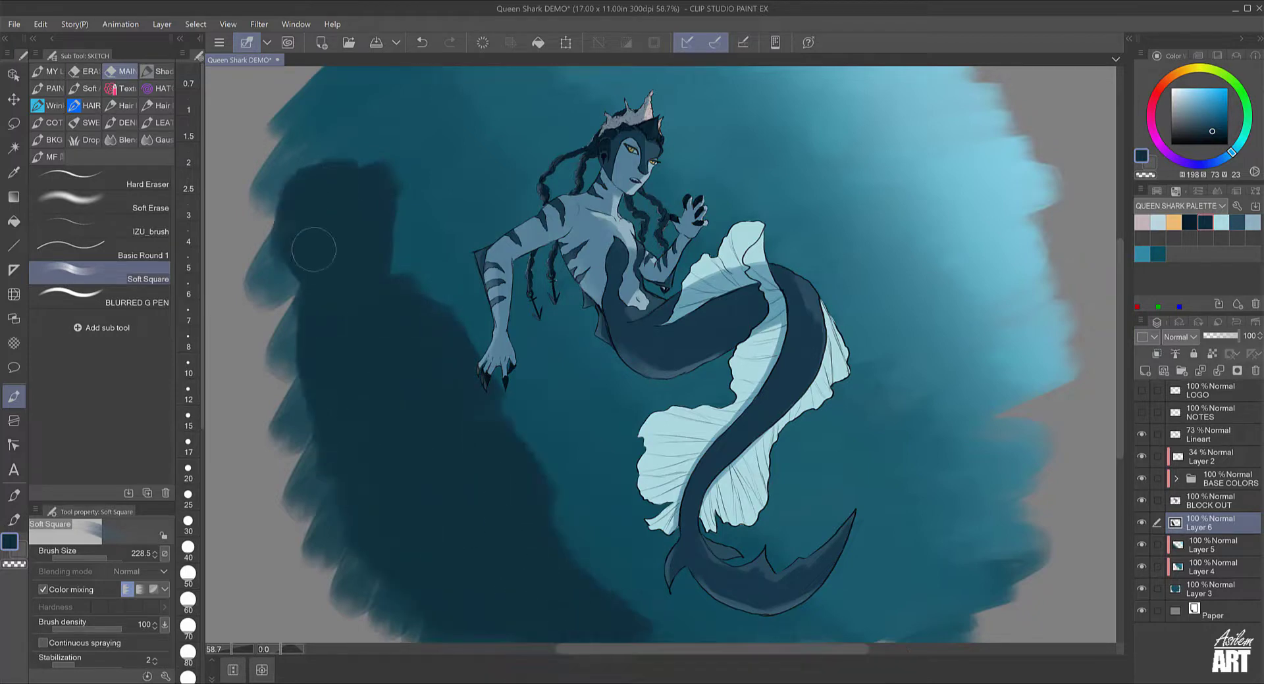
Step: Add a new layer clipped to the rock and paint muted blue lit planes on its top, middle and lower ledges
click(1145, 371)
click(1157, 354)
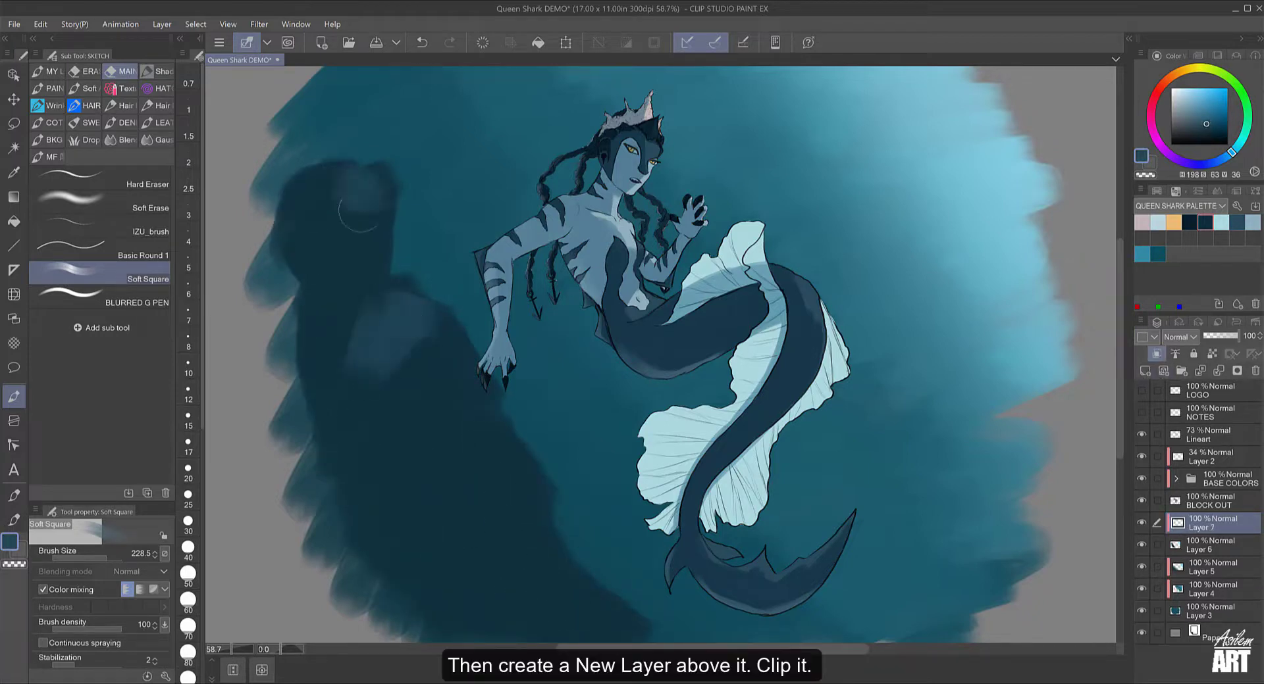
drag(360, 210, 337, 221)
mouse_move(512, 419)
mouse_down()
mouse_move(491, 428)
mouse_move(470, 538)
mouse_up()
drag(579, 589, 630, 625)
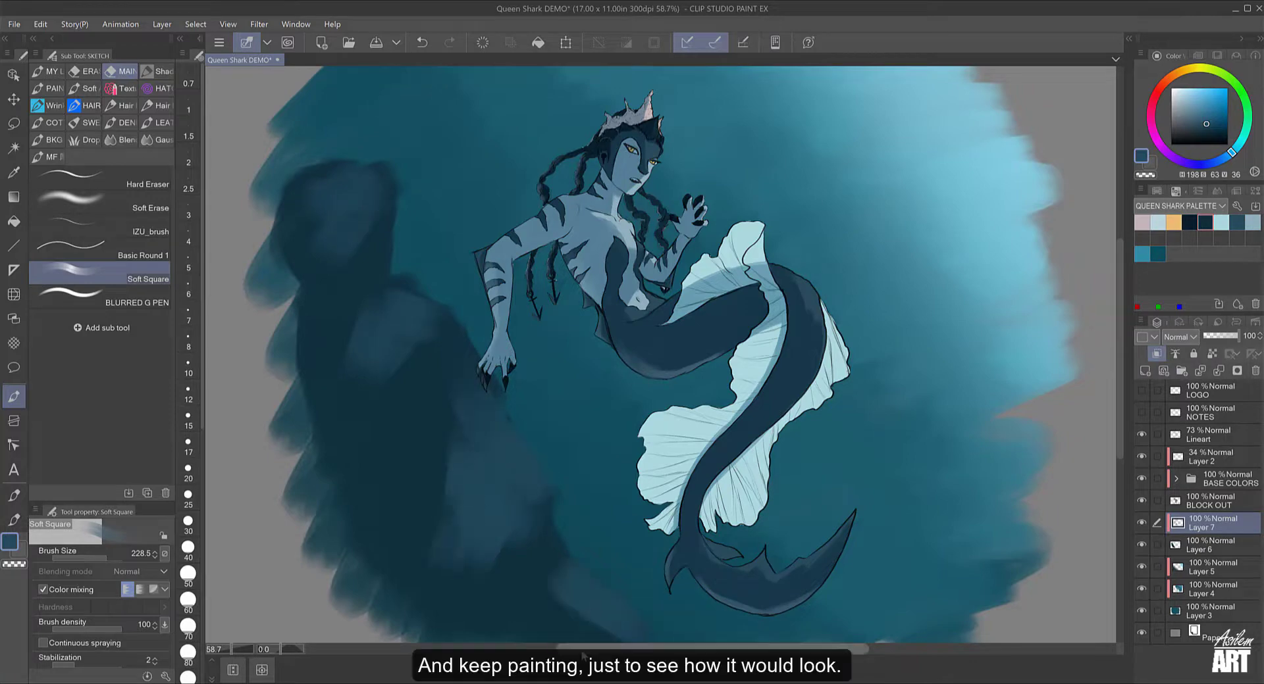
Step: Paint bright light blue highlights over the rock's top, middle and lower ledges on the clipped layer
mouse_move(409, 300)
mouse_down()
mouse_move(425, 346)
mouse_move(385, 375)
mouse_up()
drag(395, 191, 309, 191)
drag(533, 427, 480, 553)
mouse_move(553, 579)
mouse_down()
mouse_move(639, 625)
mouse_move(586, 578)
mouse_up()
drag(381, 329, 349, 375)
drag(316, 263, 363, 152)
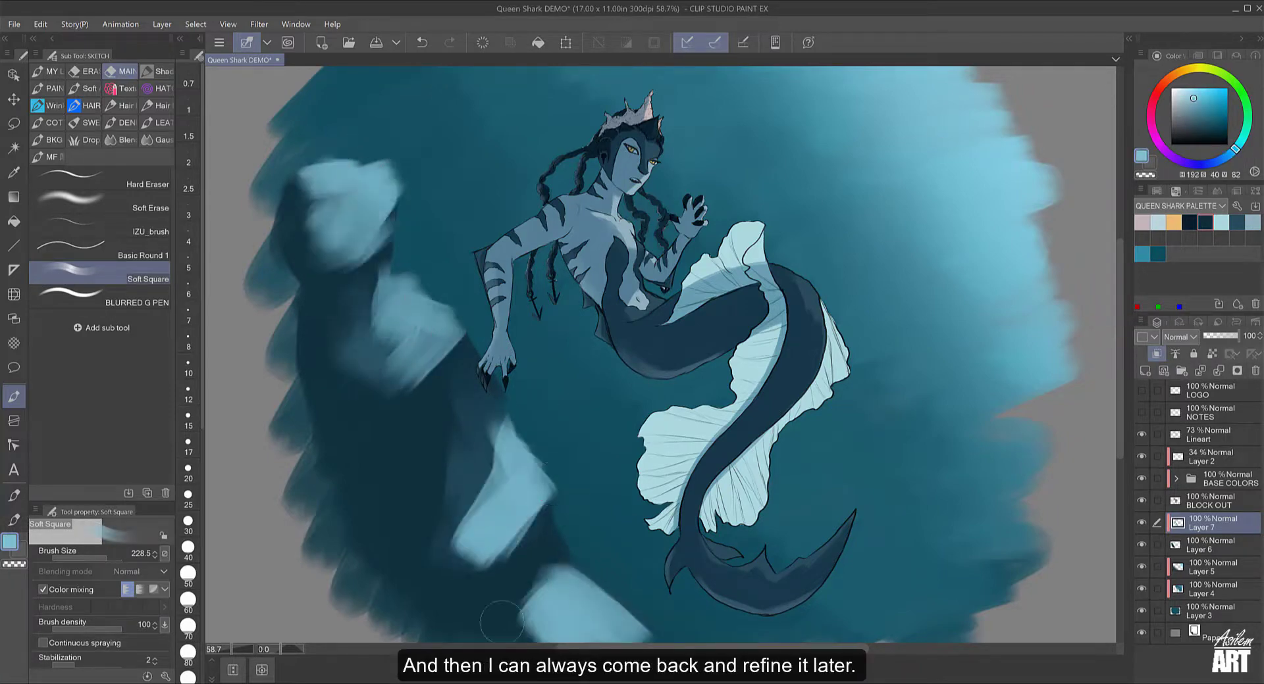